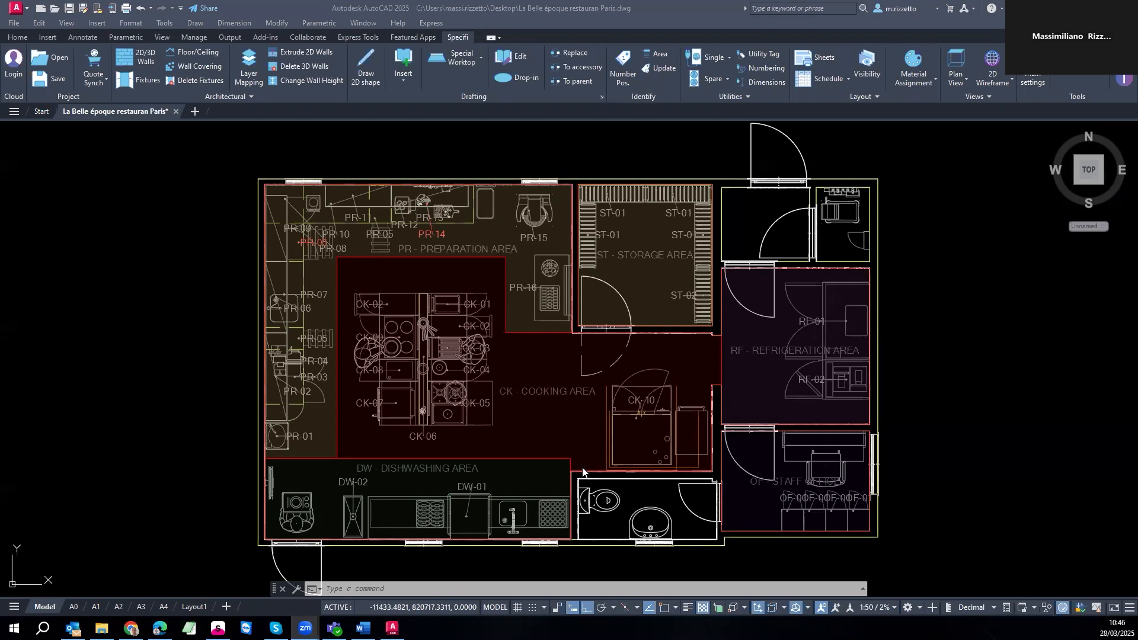
- Set the dimension style in the Specifi utility settings to SP Model 1-1 and apply the settings
{"action": "left_click", "coordinate": [1032, 70]}
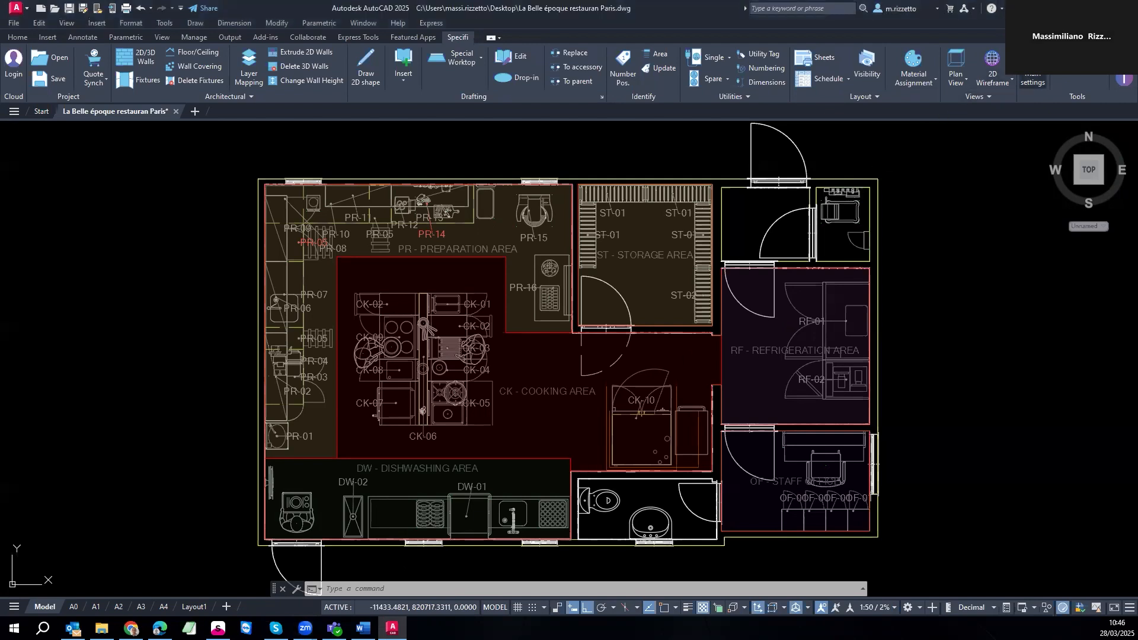
{"action": "left_click", "coordinate": [1031, 75]}
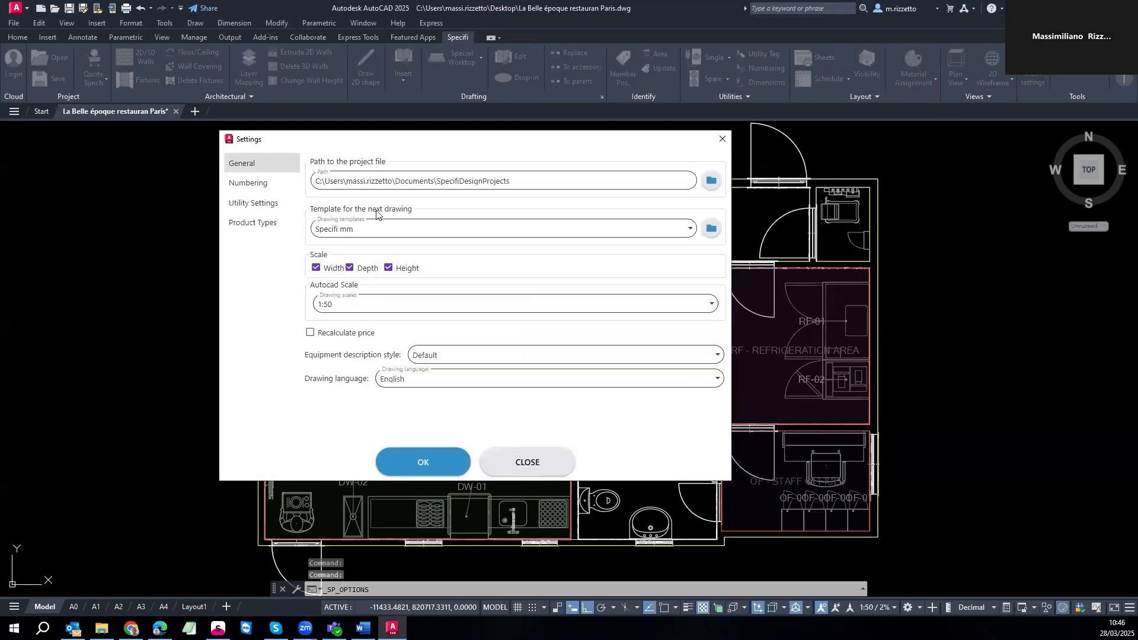
{"action": "left_click", "coordinate": [263, 208]}
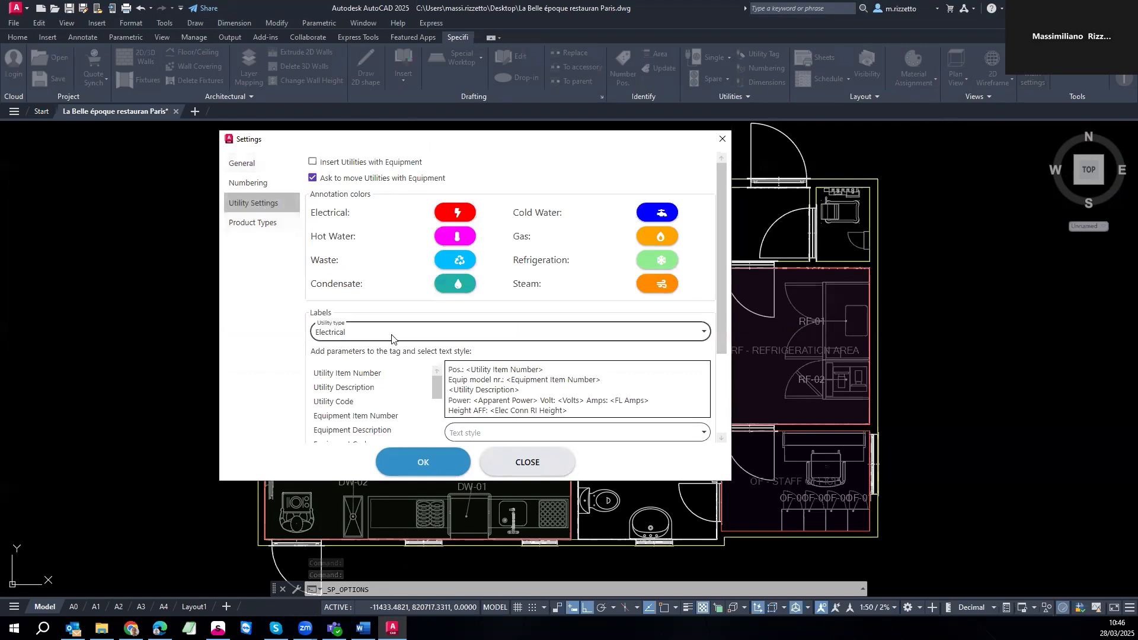
{"action": "scroll", "coordinate": [394, 355], "scroll_direction": "down", "scroll_amount": 1}
{"action": "scroll", "coordinate": [395, 355], "scroll_direction": "down", "scroll_amount": 2}
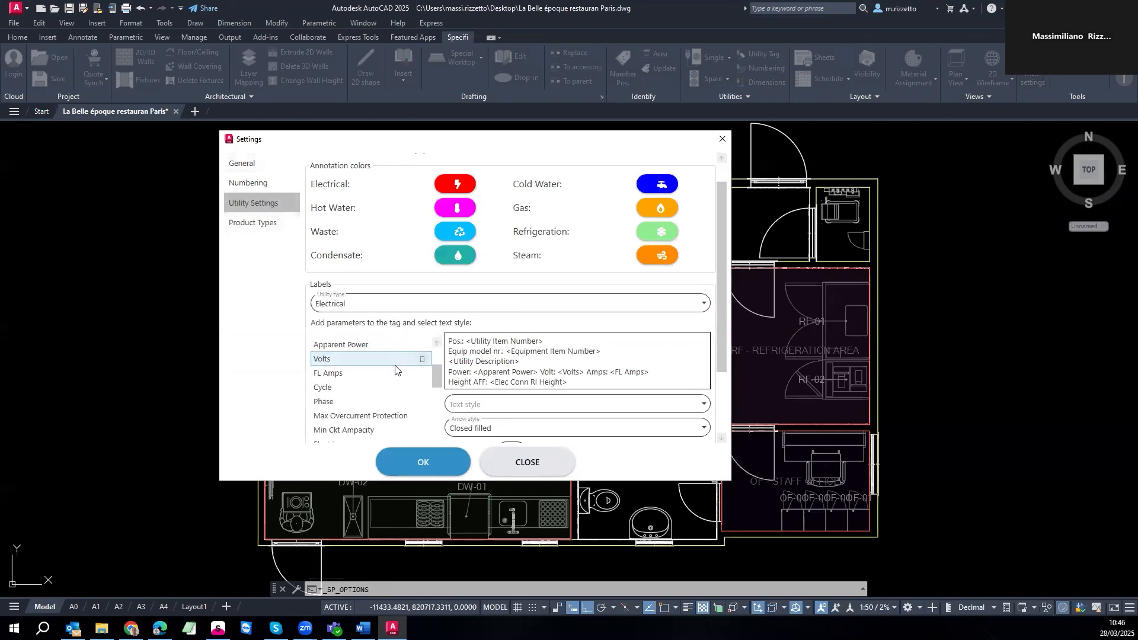
{"action": "scroll", "coordinate": [396, 368], "scroll_direction": "down", "scroll_amount": 3}
{"action": "scroll", "coordinate": [490, 397], "scroll_direction": "down", "scroll_amount": 1}
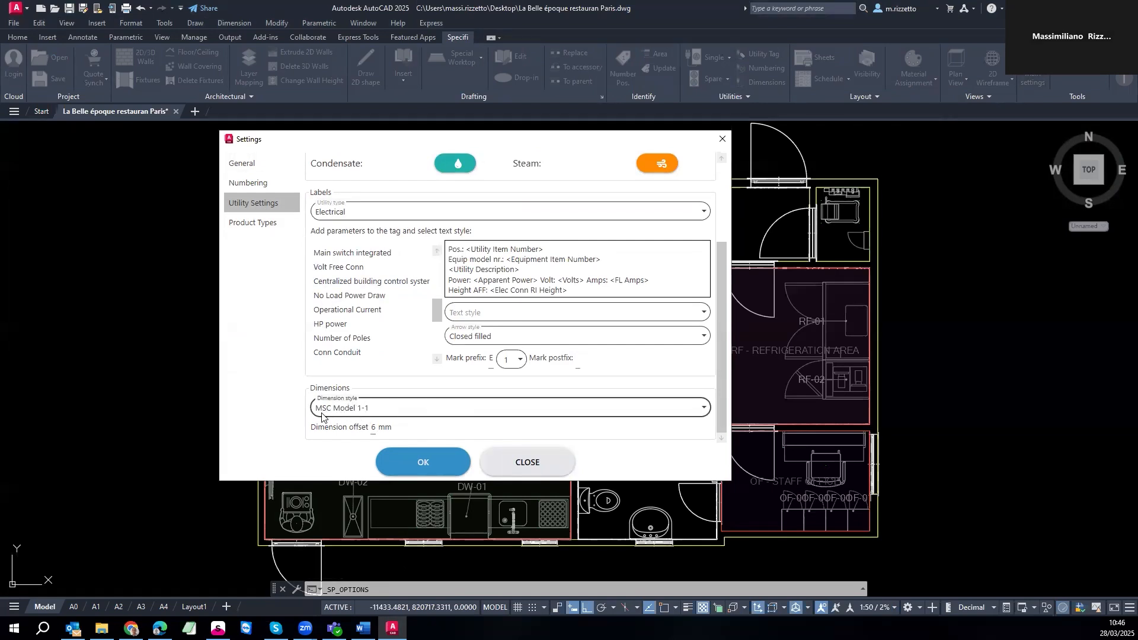
{"action": "left_click", "coordinate": [360, 410]}
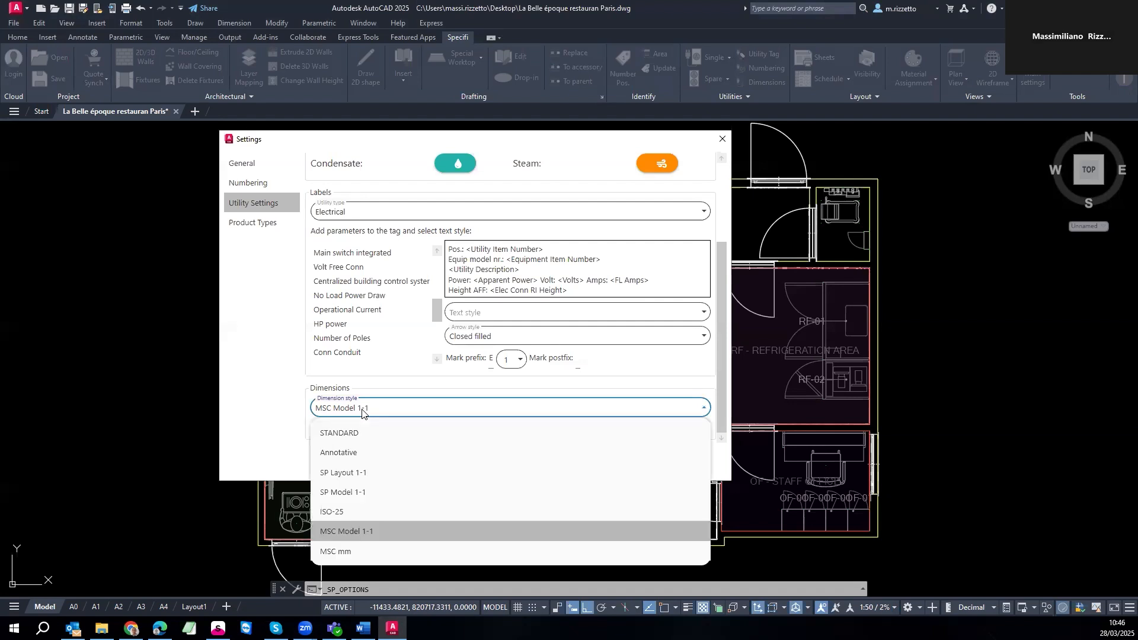
{"action": "left_click", "coordinate": [344, 493]}
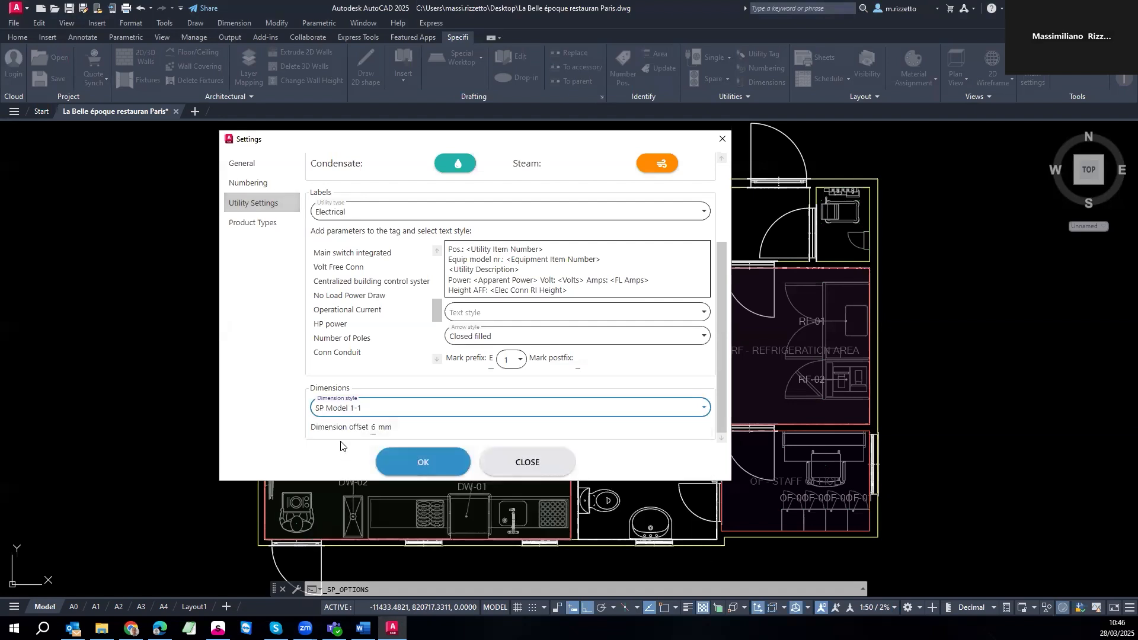
{"action": "left_click", "coordinate": [414, 466]}
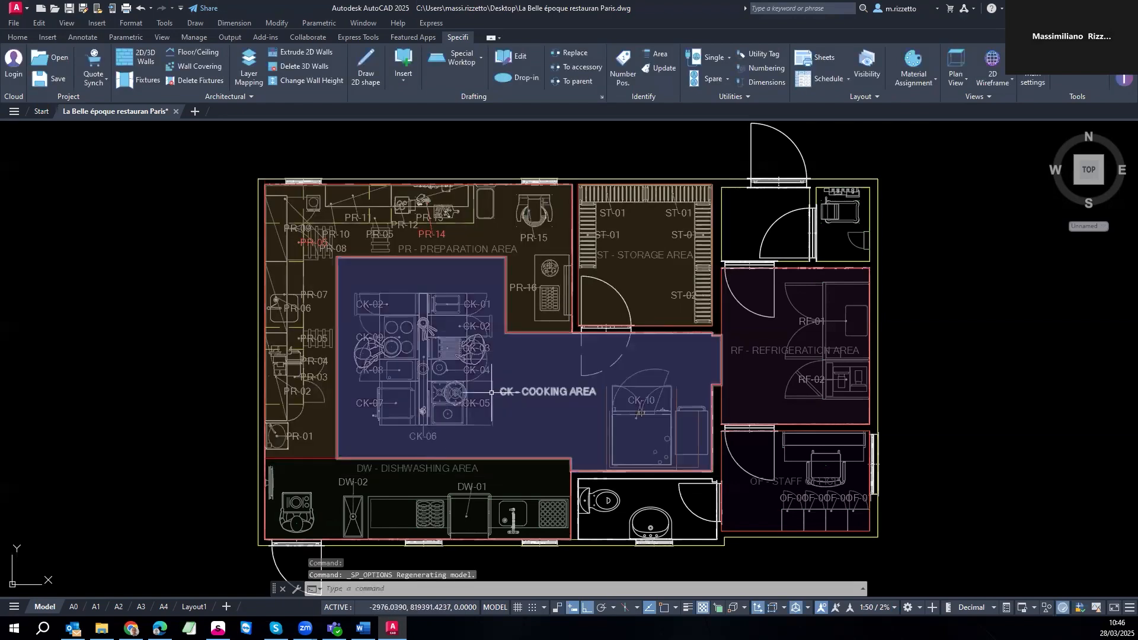
- Start a manual dimension for Utilities in the Electrical category, with Baseline type and the SP Model 1-1 style
{"action": "scroll", "coordinate": [371, 552], "scroll_direction": "up", "scroll_amount": 2}
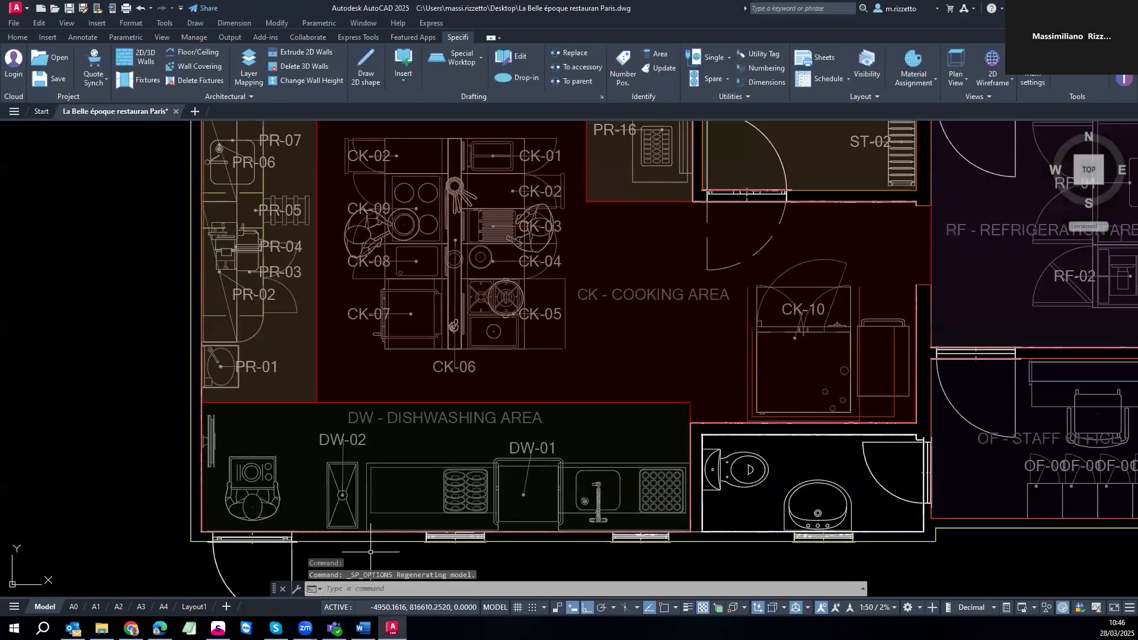
{"action": "scroll", "coordinate": [371, 552], "scroll_direction": "up", "scroll_amount": 2}
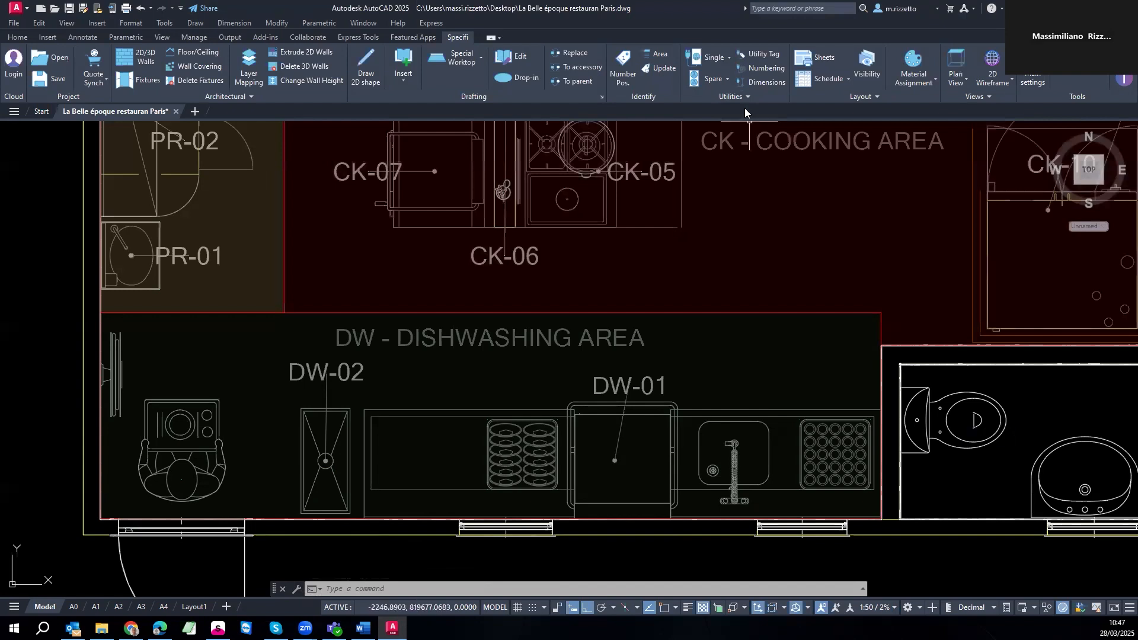
{"action": "left_click", "coordinate": [763, 82]}
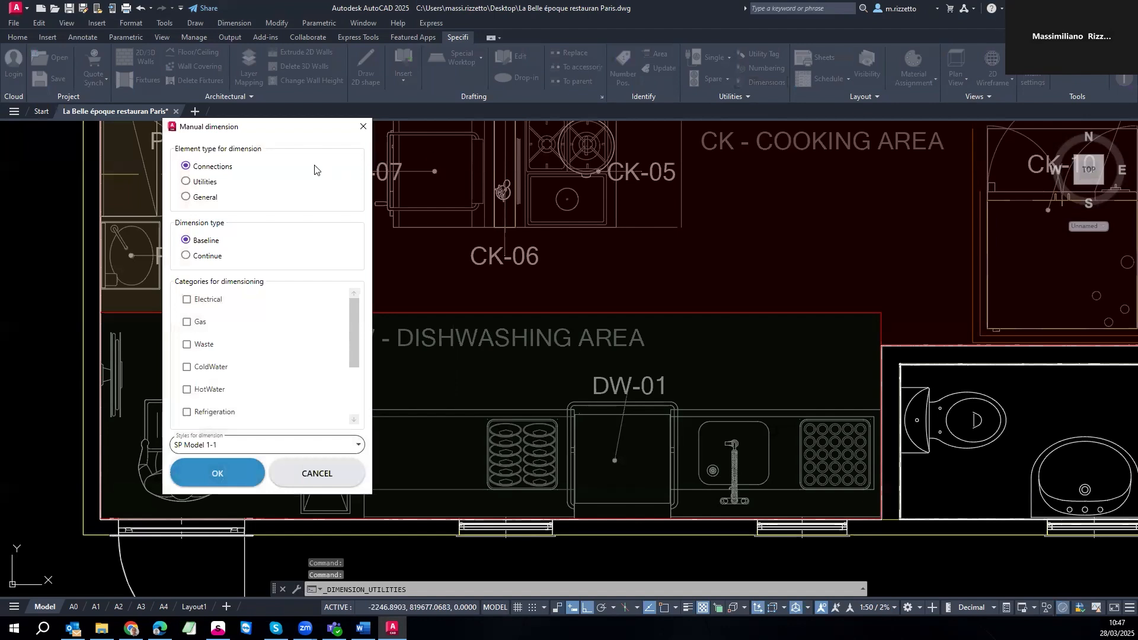
{"action": "left_click", "coordinate": [185, 182]}
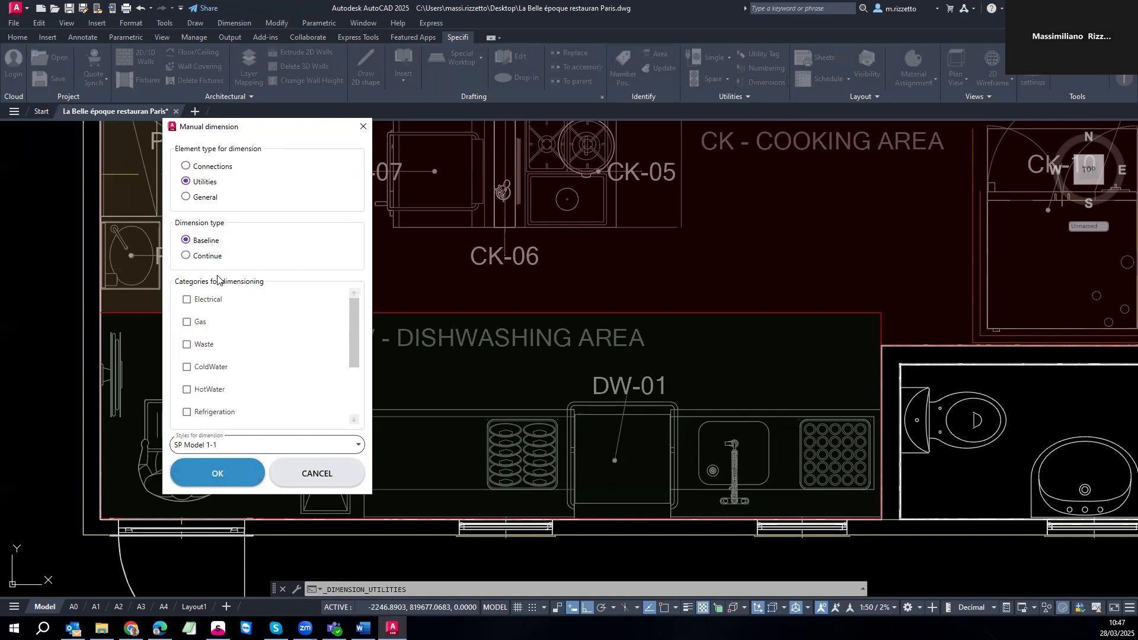
{"action": "left_click", "coordinate": [187, 300]}
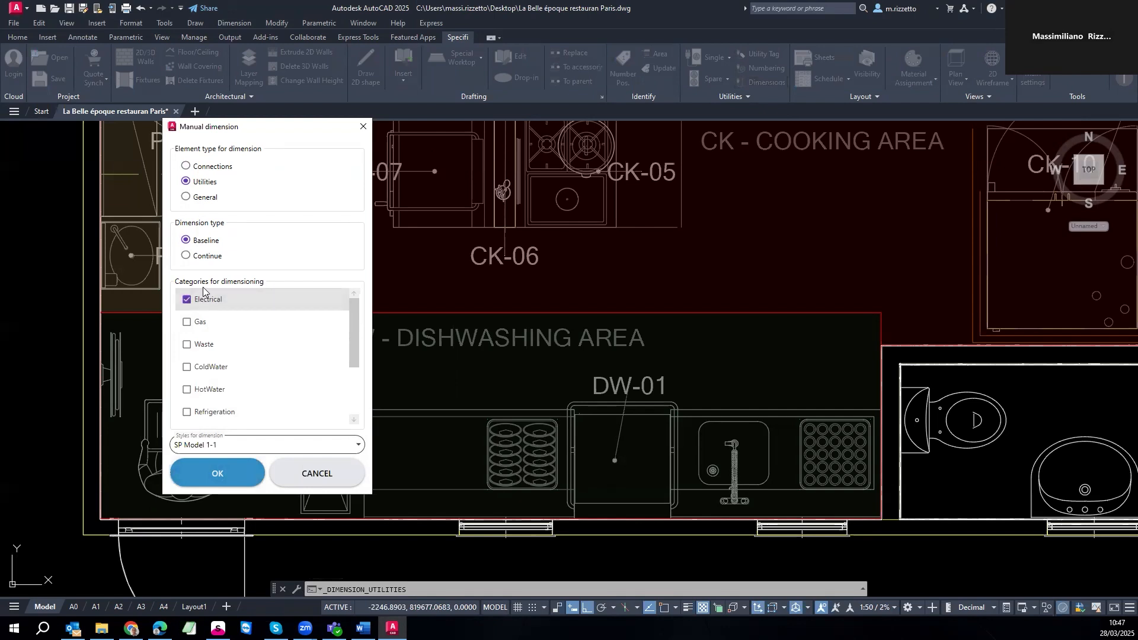
{"action": "left_click", "coordinate": [273, 448]}
{"action": "left_click", "coordinate": [202, 425]}
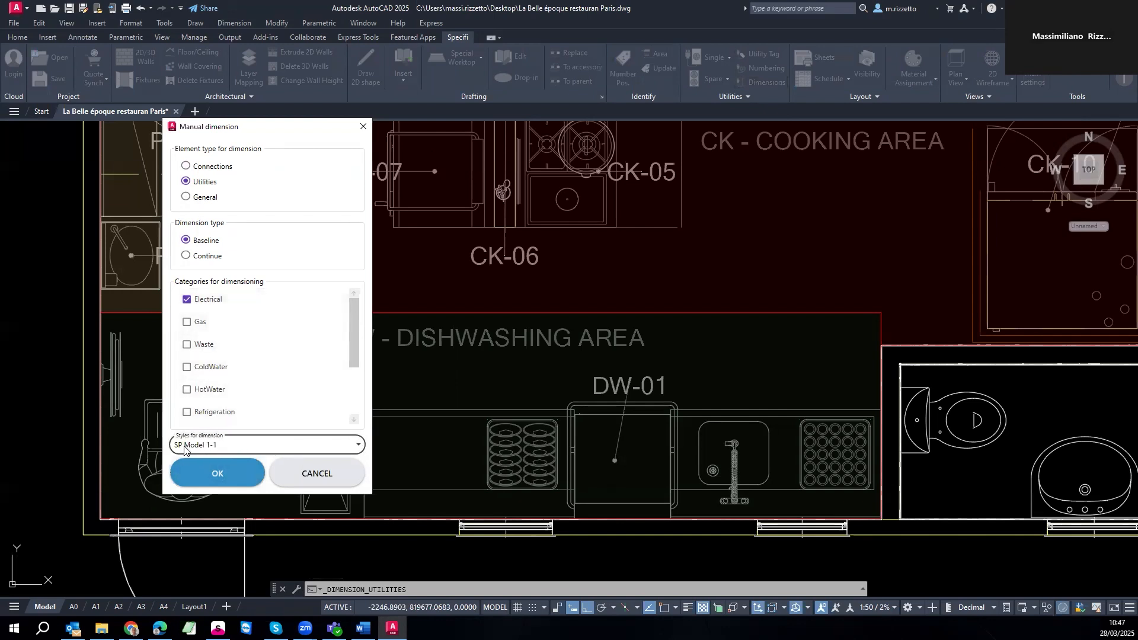
{"action": "left_click", "coordinate": [217, 474]}
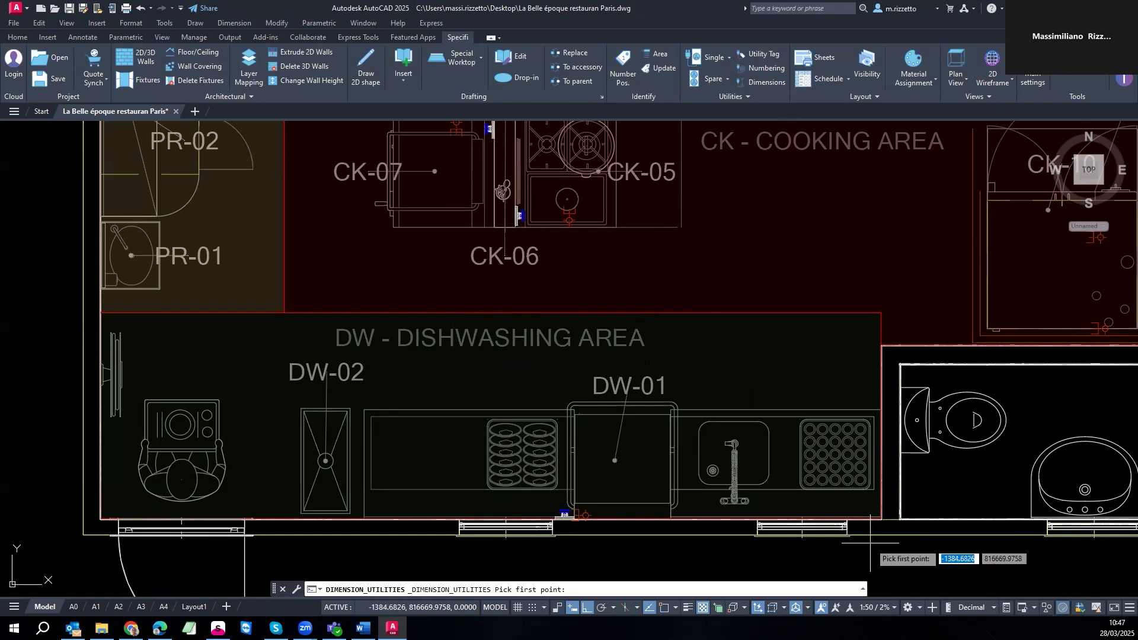
- Turn on object snap and pick the dishwashing area's lower-right inner wall corner as the dimension's first point
{"action": "scroll", "coordinate": [870, 543], "scroll_direction": "up", "scroll_amount": 3}
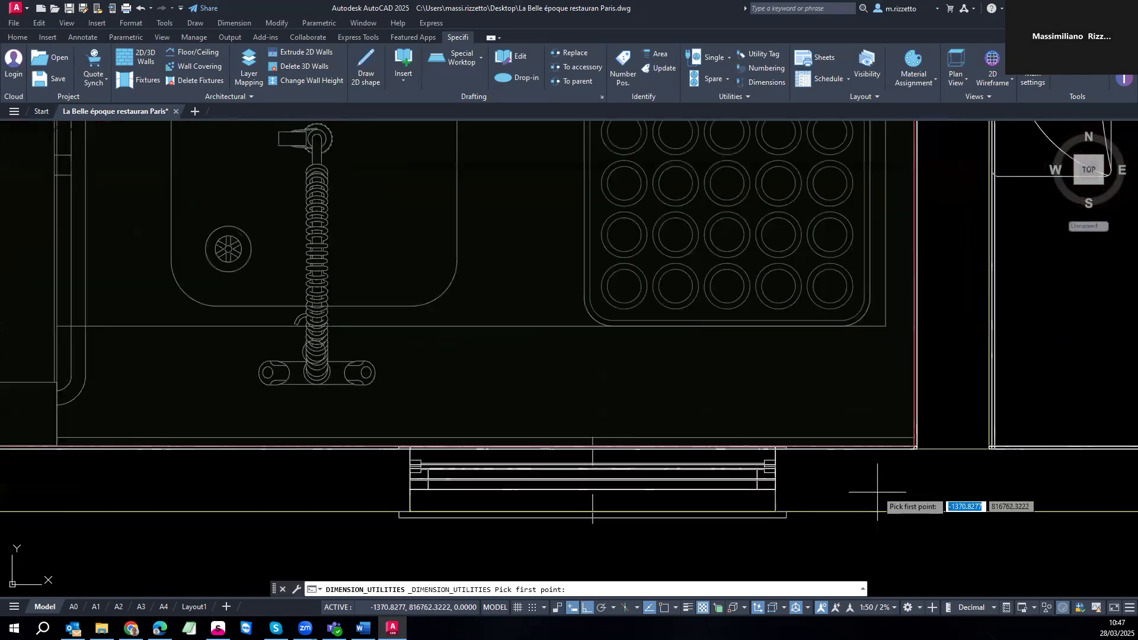
{"action": "scroll", "coordinate": [910, 457], "scroll_direction": "up", "scroll_amount": 3}
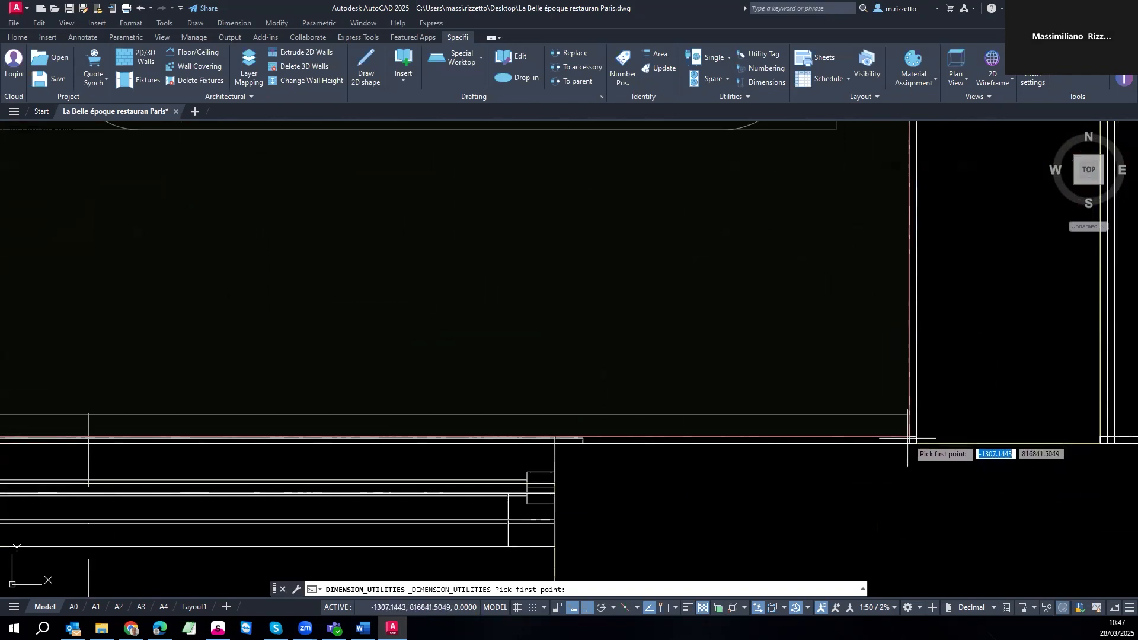
{"action": "left_click", "coordinate": [664, 612]}
{"action": "right_click", "coordinate": [664, 608]}
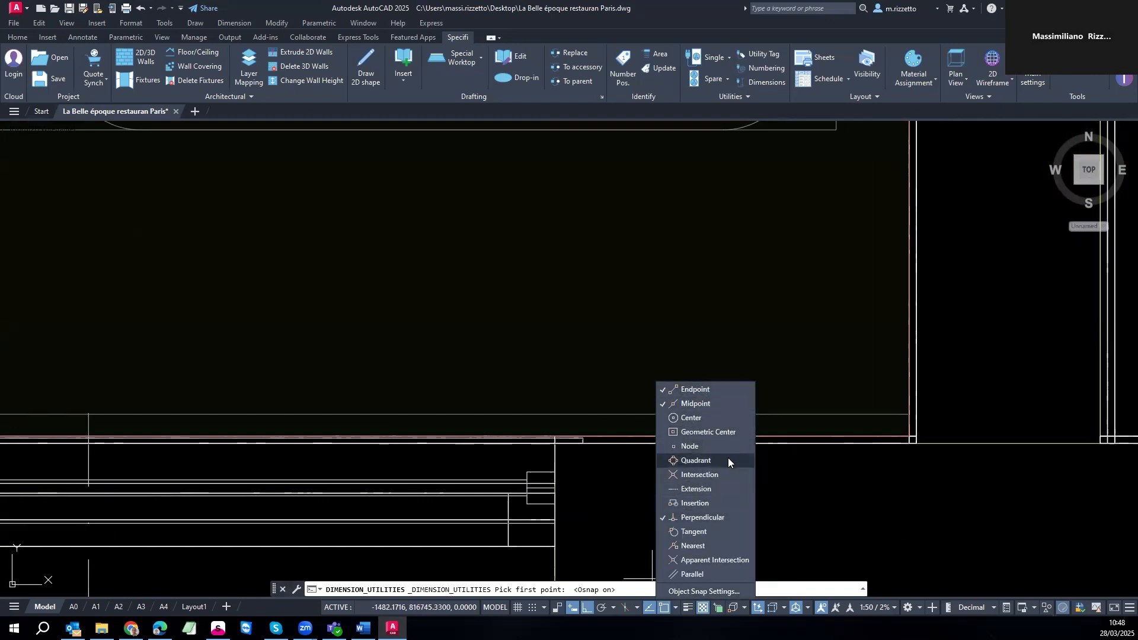
{"action": "left_click", "coordinate": [899, 430]}
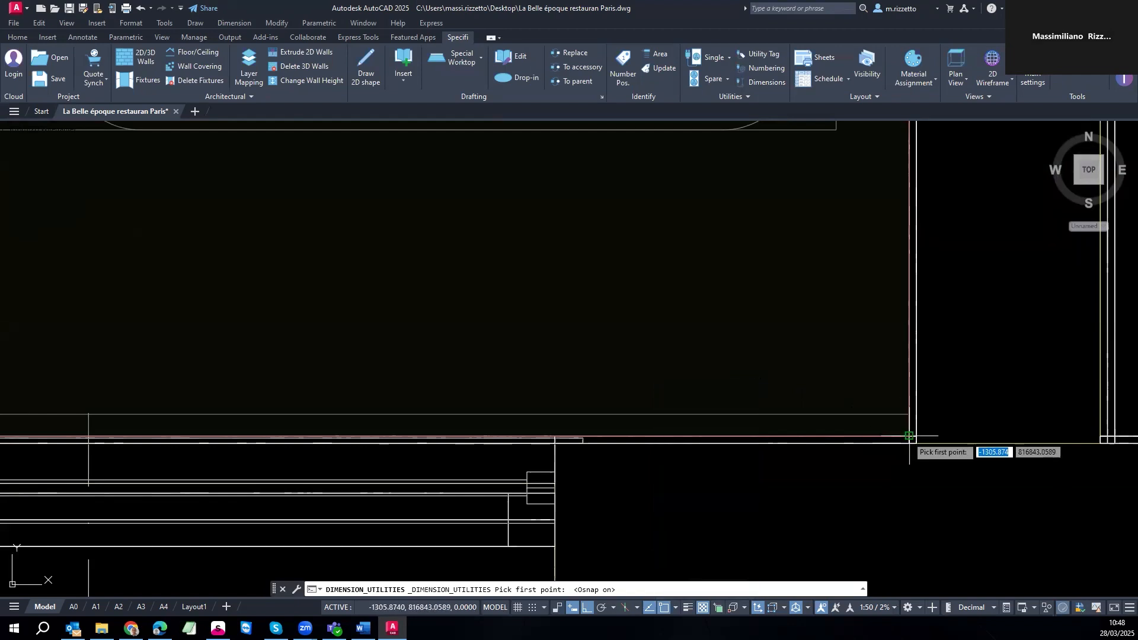
{"action": "left_click", "coordinate": [908, 438]}
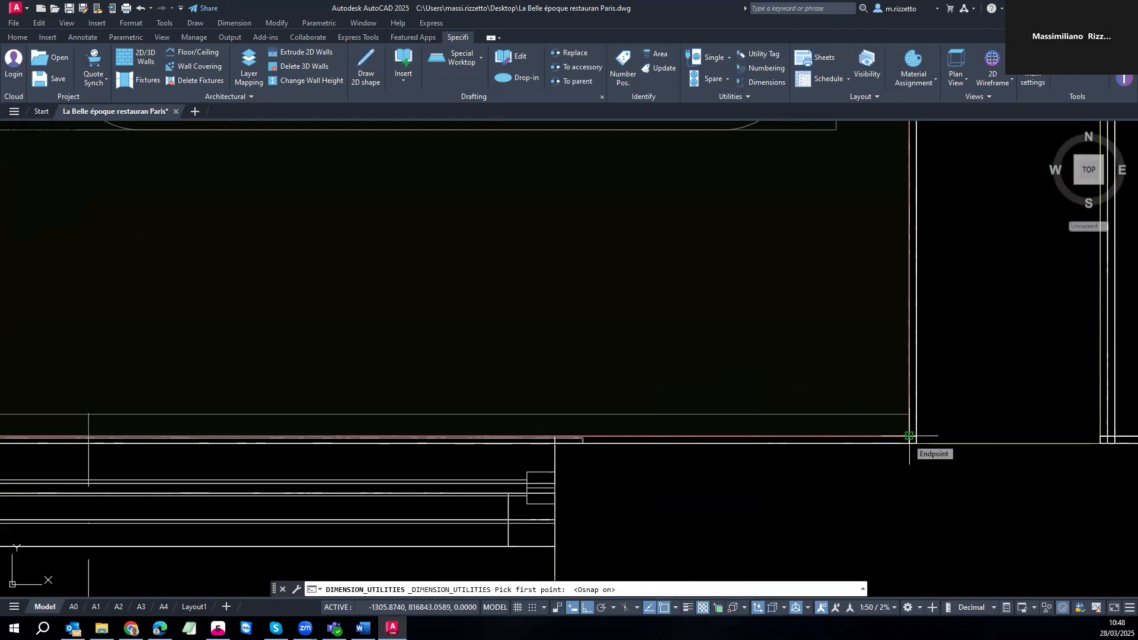
{"action": "left_click", "coordinate": [909, 435]}
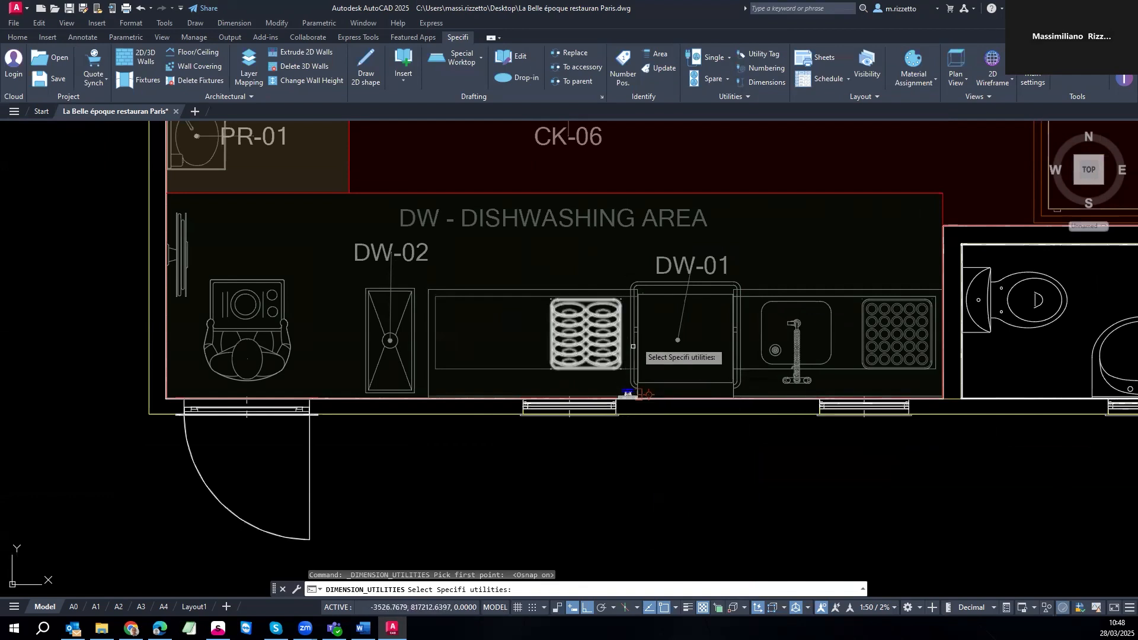
- Select the utilities across the dishwashing counter and place the horizontal dimension line just above the DW-01 label
{"action": "left_click", "coordinate": [854, 211]}
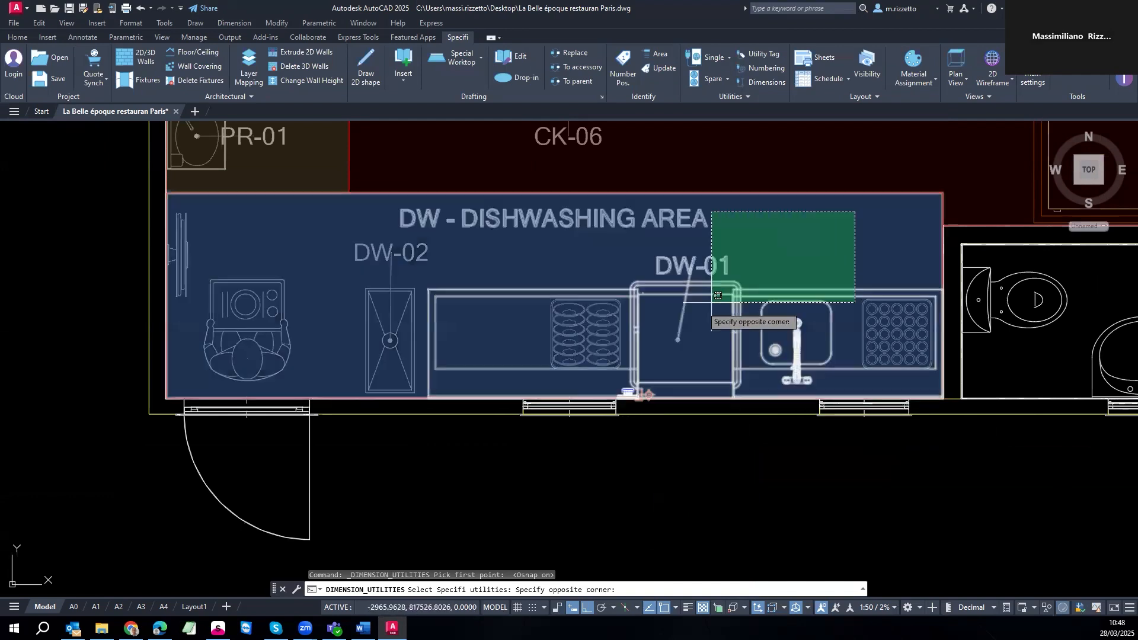
{"action": "left_click", "coordinate": [350, 465]}
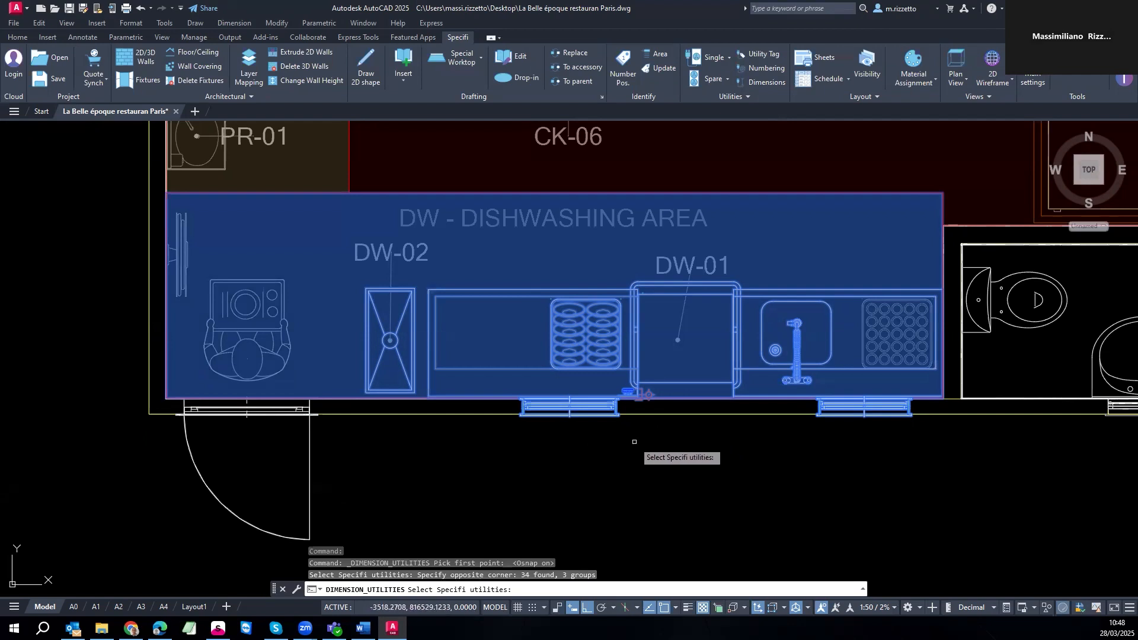
{"action": "key", "text": "Return"}
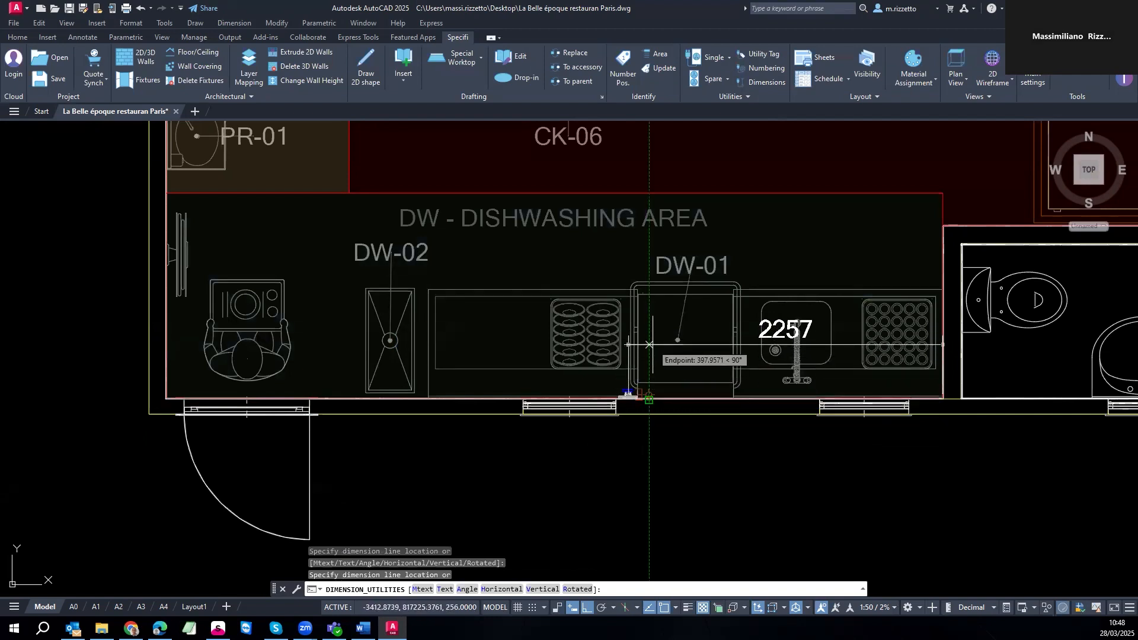
{"action": "left_click", "coordinate": [677, 244]}
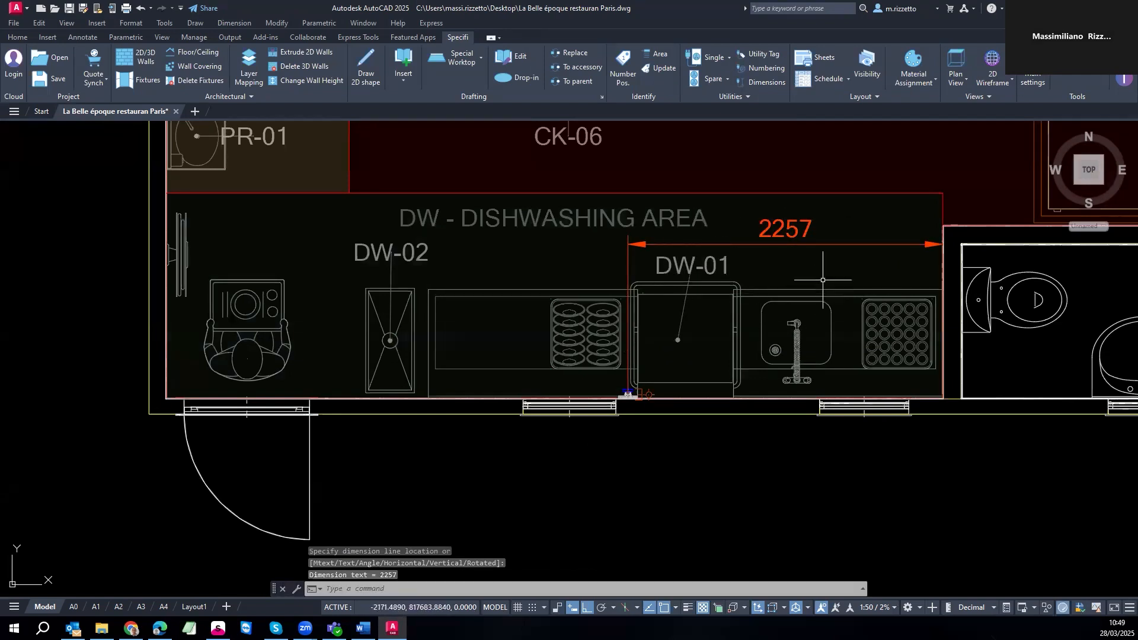
- Check which layer the new dishwashing area dimension is on, then deselect it
{"action": "left_click", "coordinate": [821, 244]}
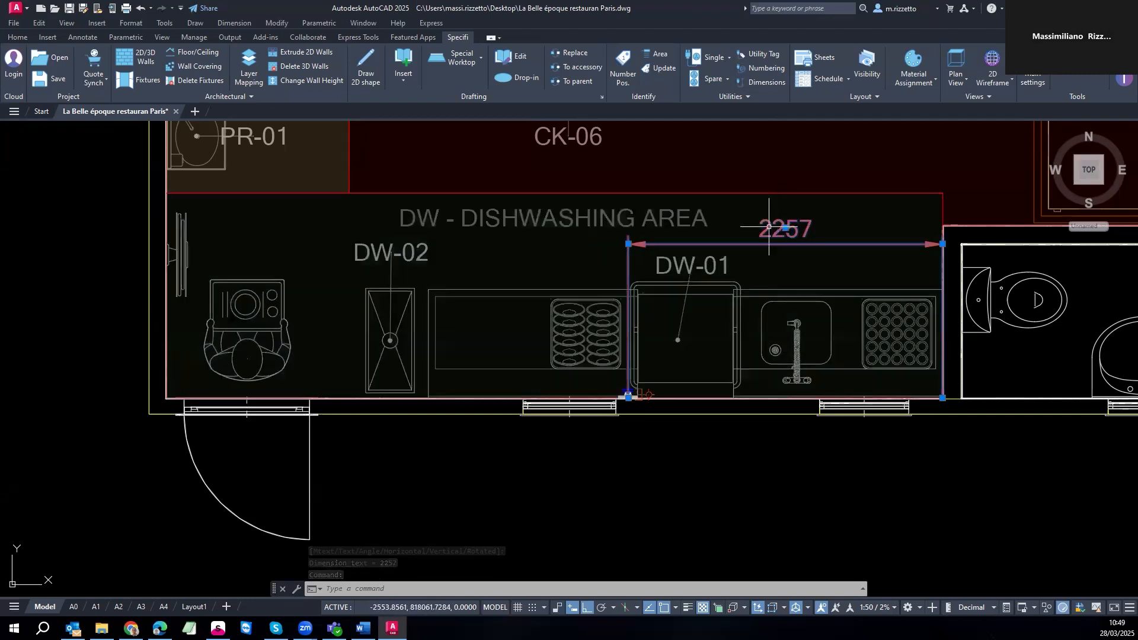
{"action": "key", "text": "Escape"}
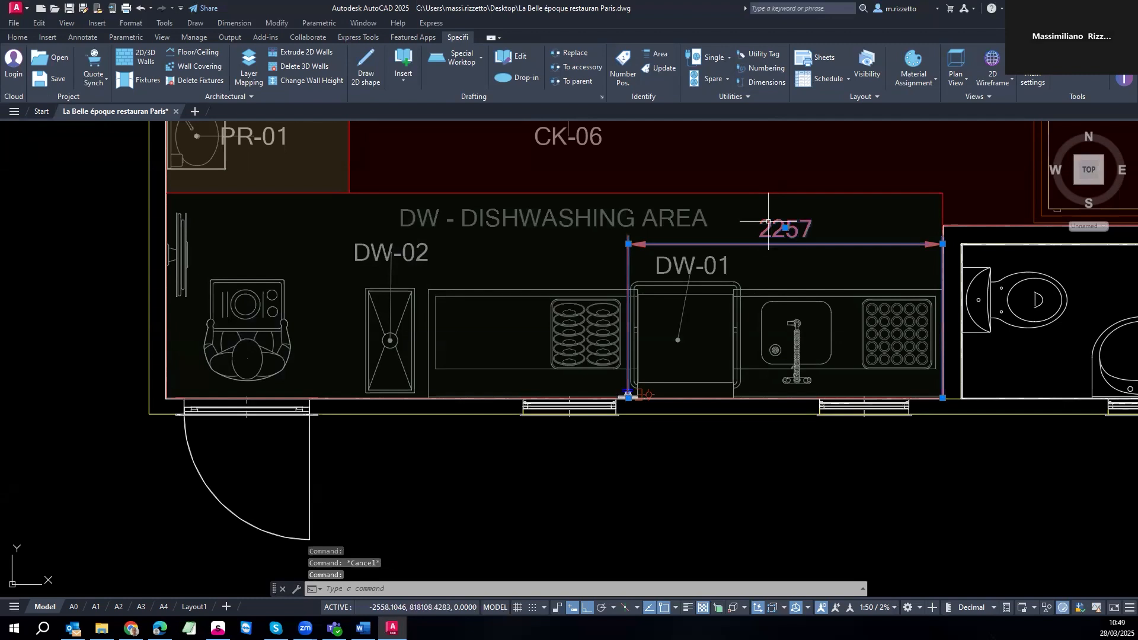
{"action": "middle_click_drag", "start_coordinate": [585, 256], "coordinate": [594, 289]}
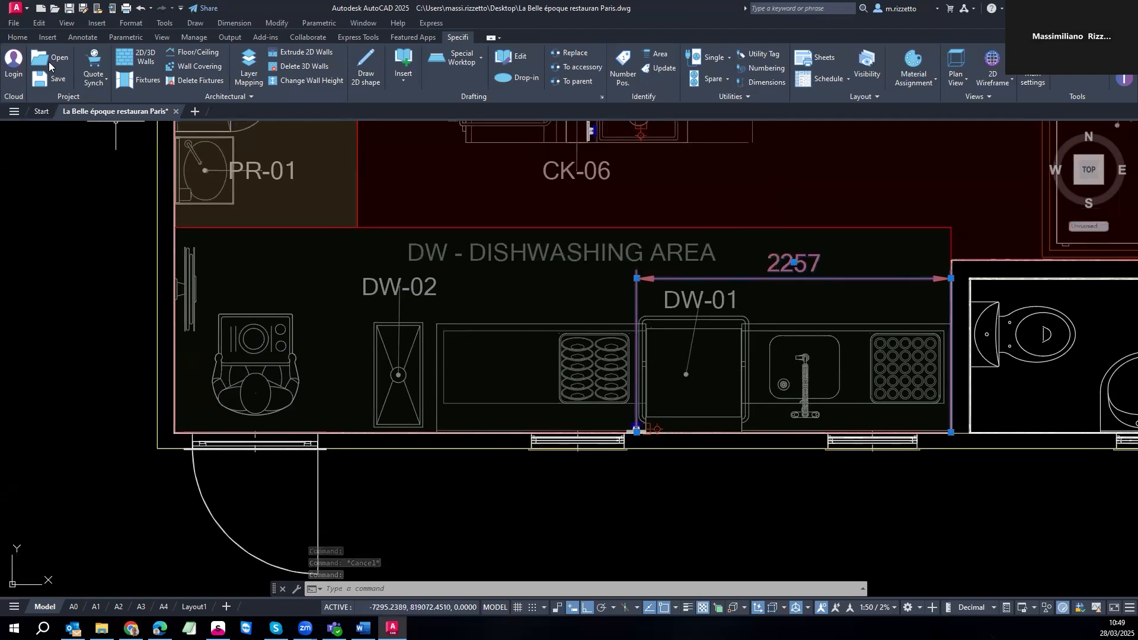
{"action": "left_click", "coordinate": [19, 37]}
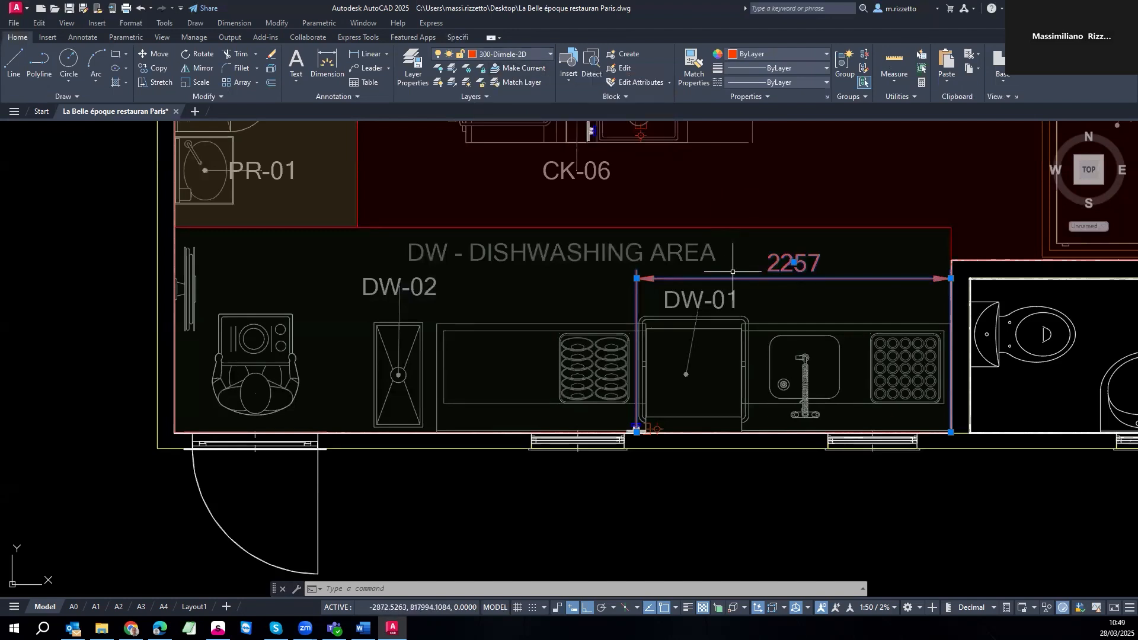
{"action": "key", "text": "Escape"}
- Start another manual dimension for Utilities in the Electrical category, with Baseline type and the SP Model 1-1 style
{"action": "scroll", "coordinate": [778, 390], "scroll_direction": "down", "scroll_amount": 2}
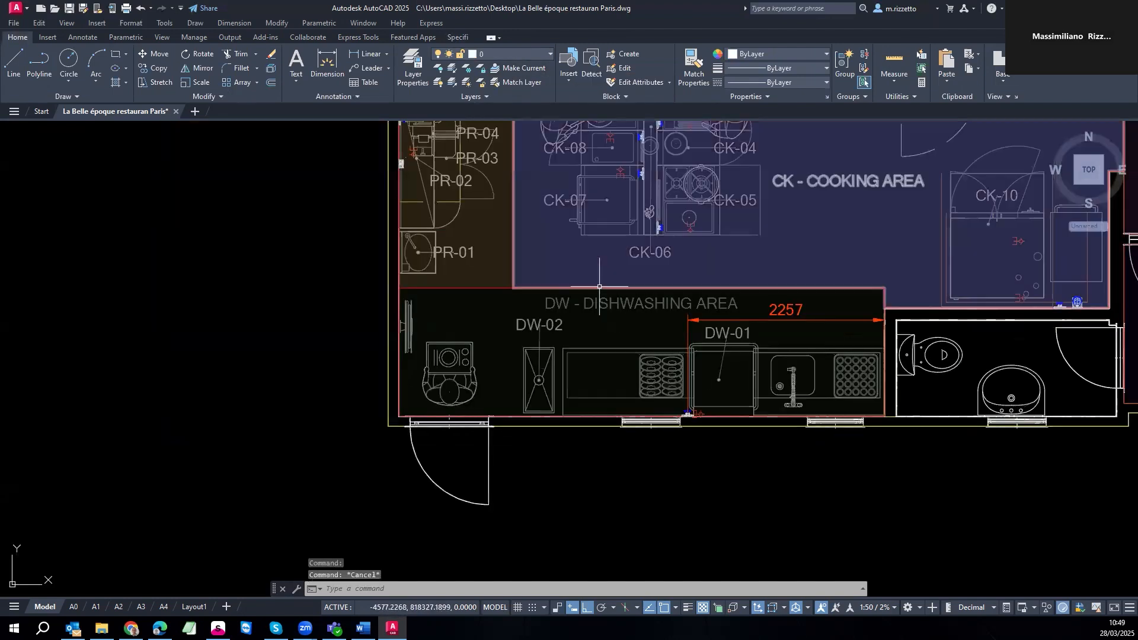
{"action": "middle_click_drag", "start_coordinate": [586, 243], "coordinate": [672, 359]}
{"action": "scroll", "coordinate": [673, 359], "scroll_direction": "down", "scroll_amount": 2}
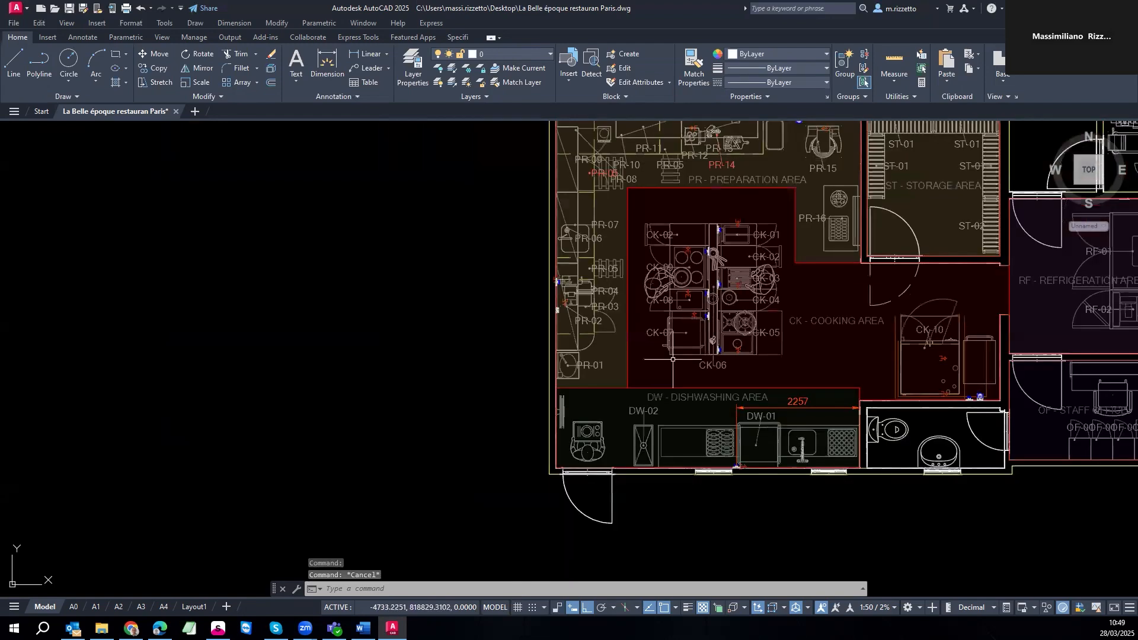
{"action": "scroll", "coordinate": [551, 381], "scroll_direction": "up", "scroll_amount": 2}
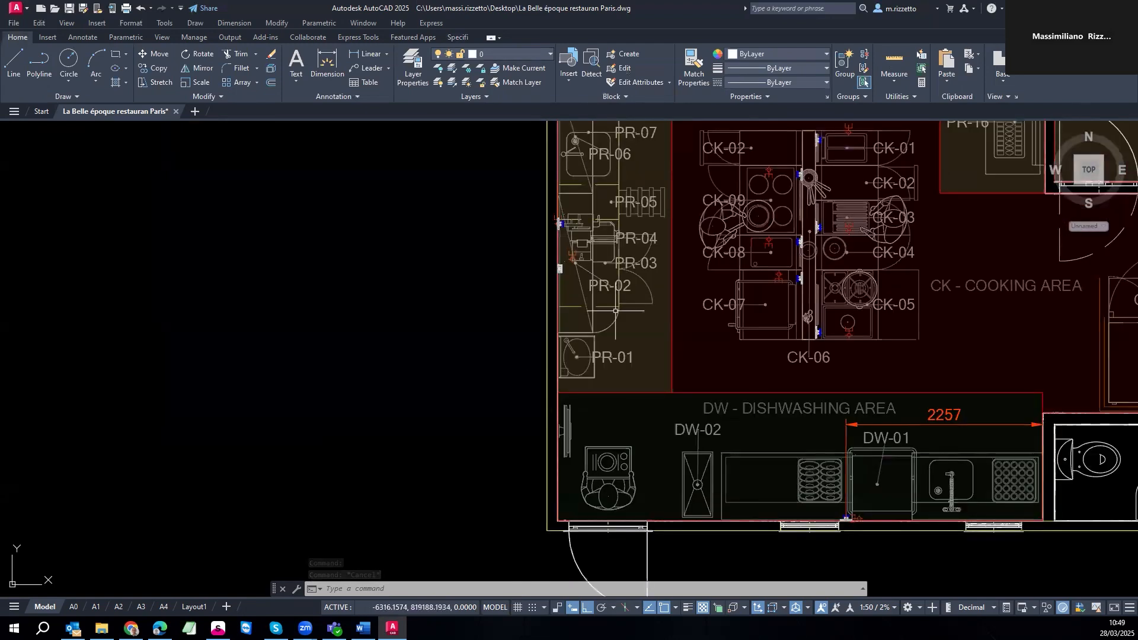
{"action": "middle_click_drag", "start_coordinate": [631, 342], "coordinate": [624, 371]}
{"action": "scroll", "coordinate": [624, 371], "scroll_direction": "down", "scroll_amount": 2}
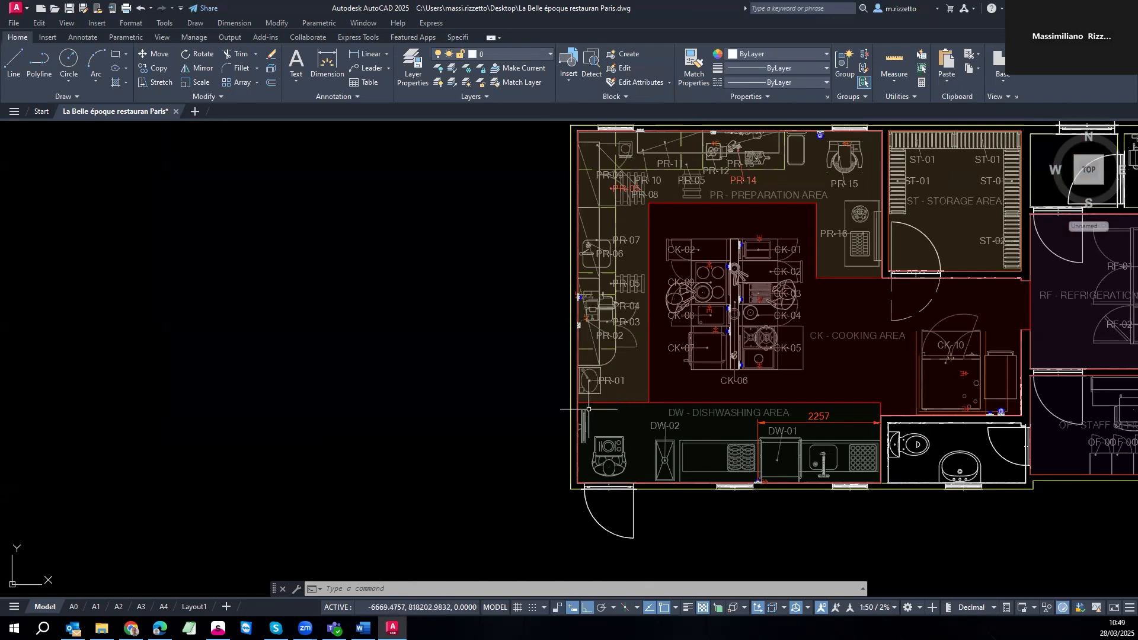
{"action": "left_click", "coordinate": [457, 38]}
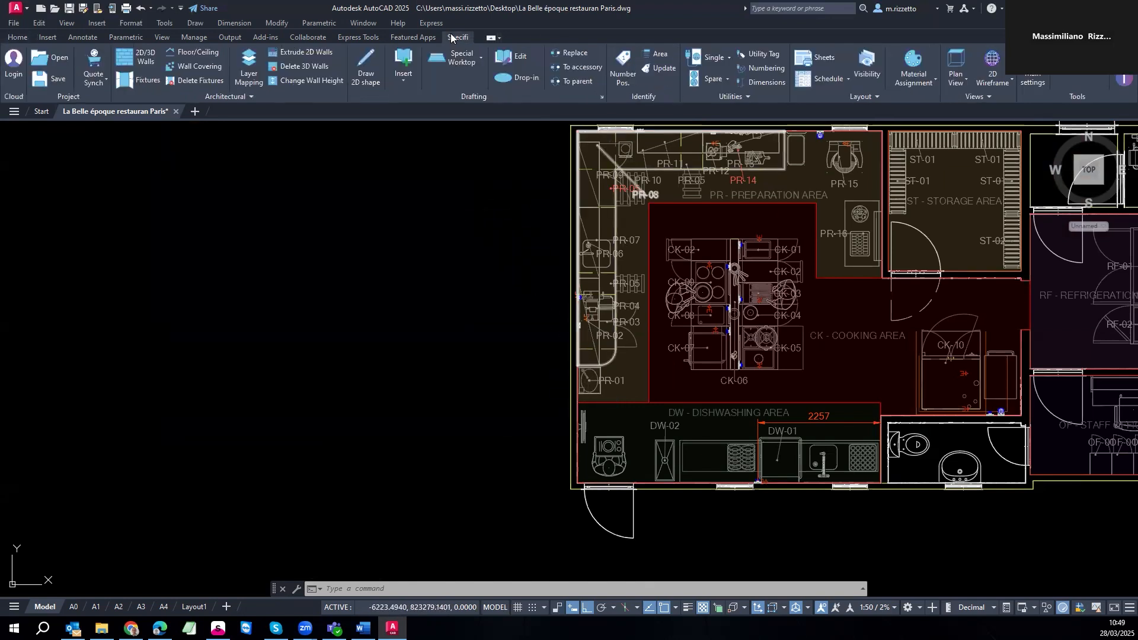
{"action": "left_click", "coordinate": [763, 83]}
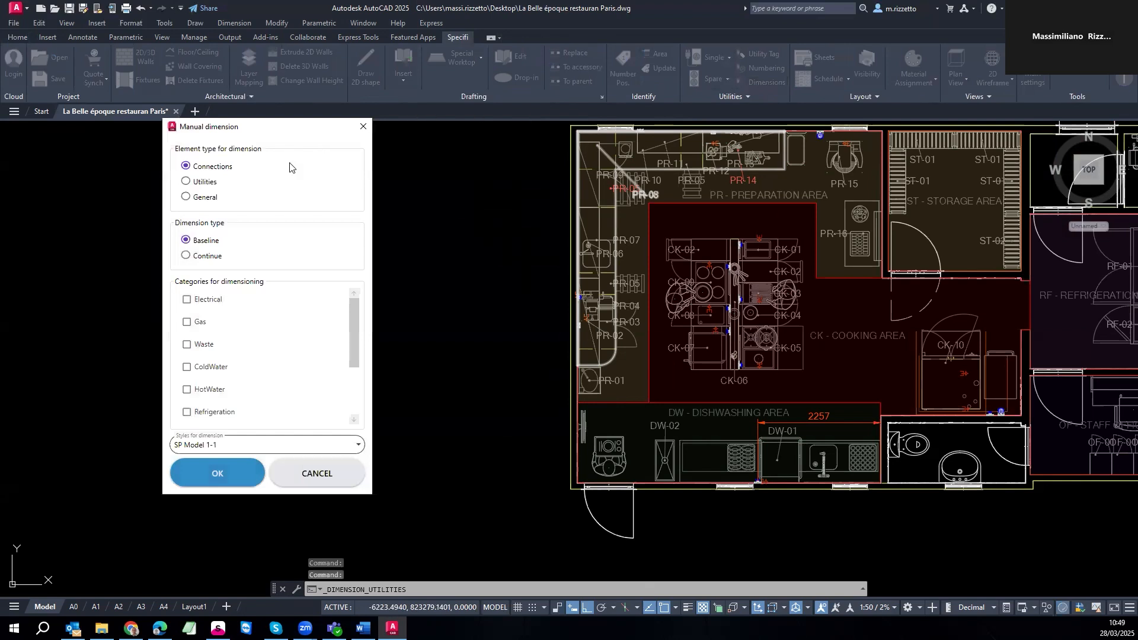
{"action": "left_click", "coordinate": [187, 184]}
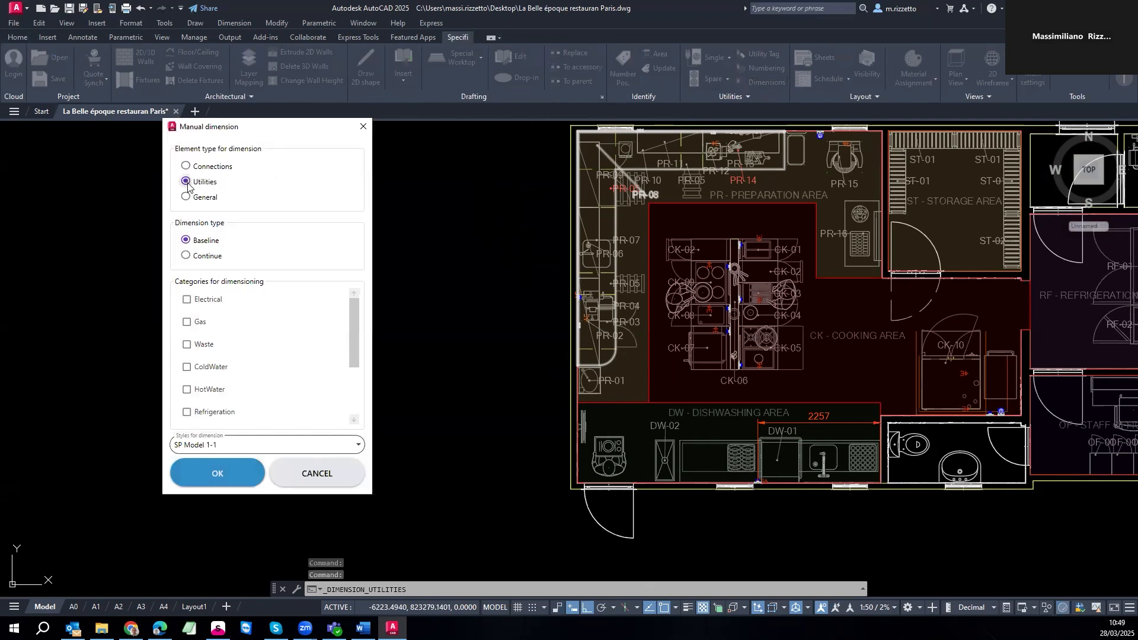
{"action": "left_click", "coordinate": [187, 300]}
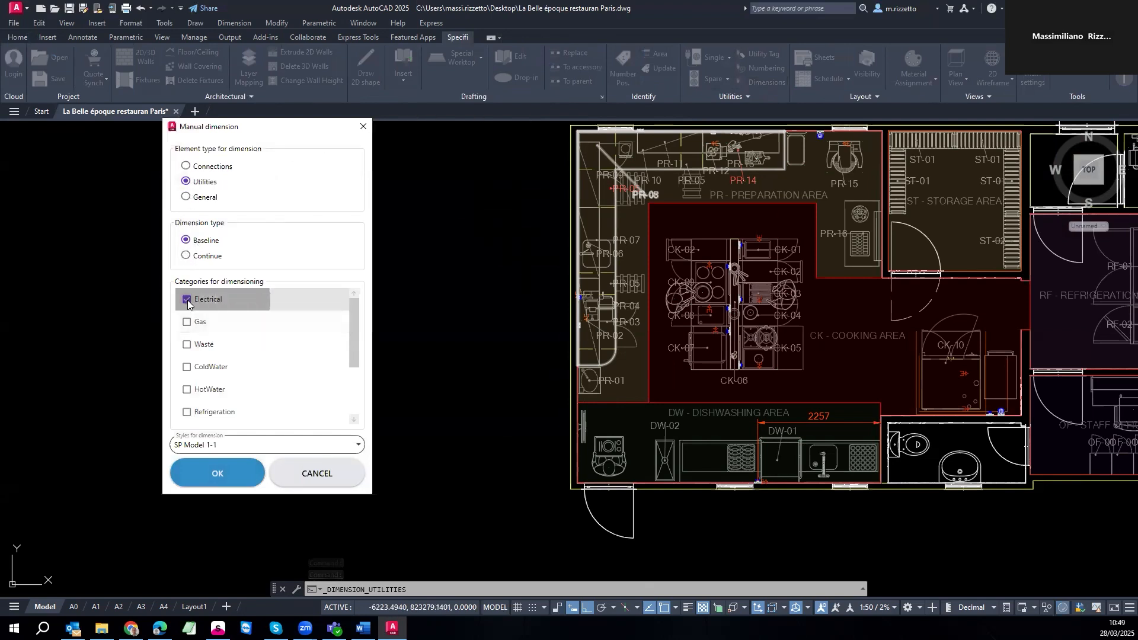
{"action": "left_click", "coordinate": [219, 477]}
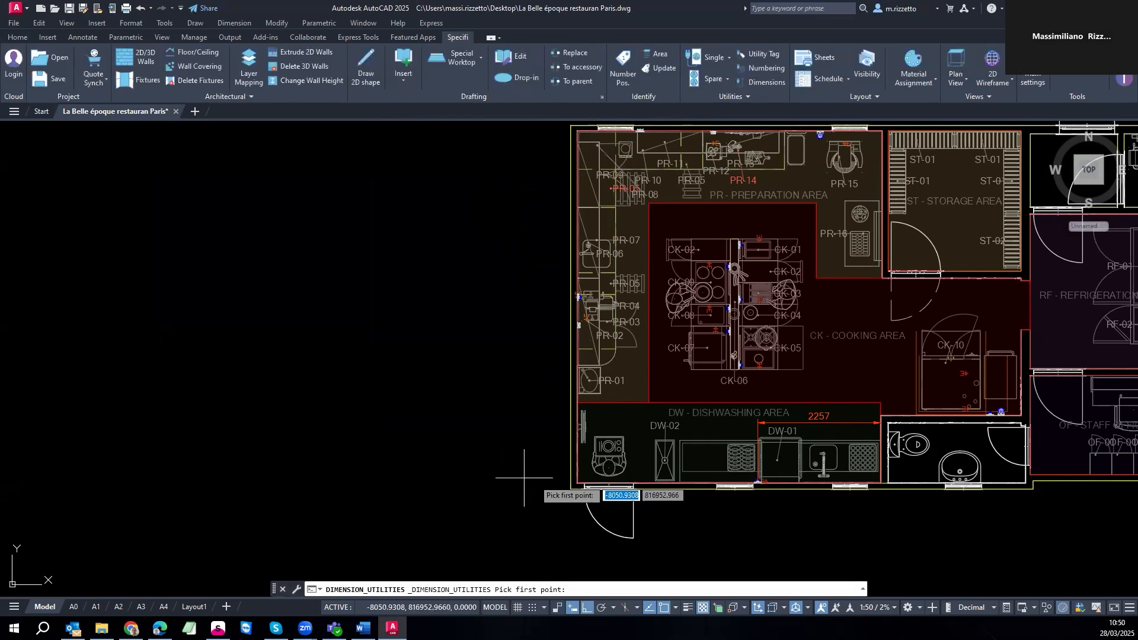
- Pick the dishwashing area's lower-left inner wall corner as the dimension's first point
{"action": "scroll", "coordinate": [524, 478], "scroll_direction": "up", "scroll_amount": 6}
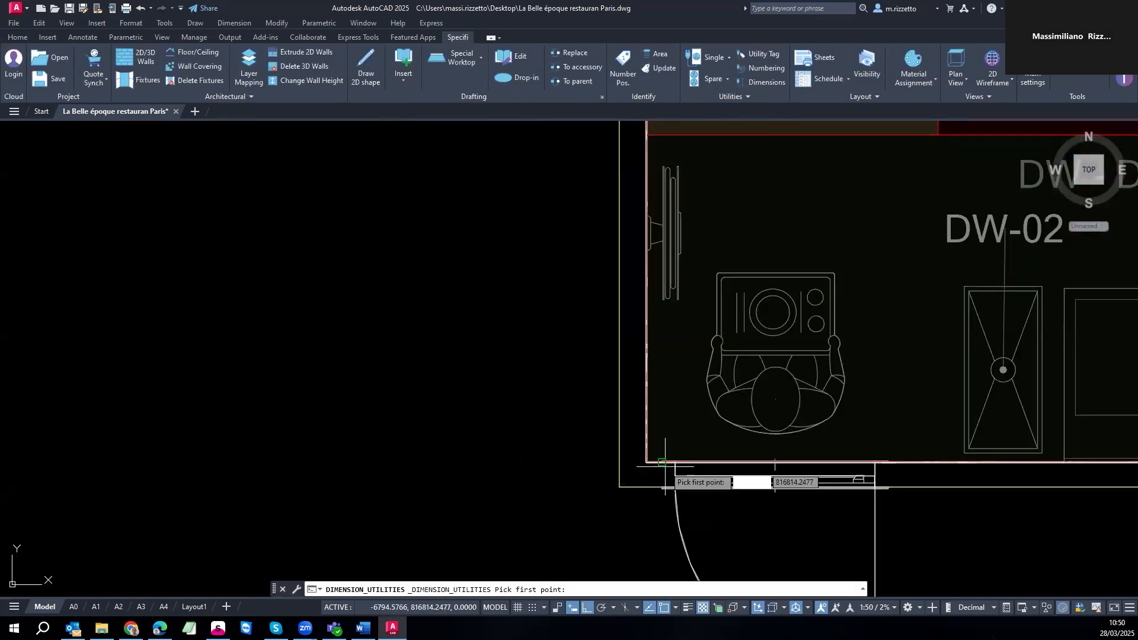
{"action": "scroll", "coordinate": [649, 474], "scroll_direction": "up", "scroll_amount": 3}
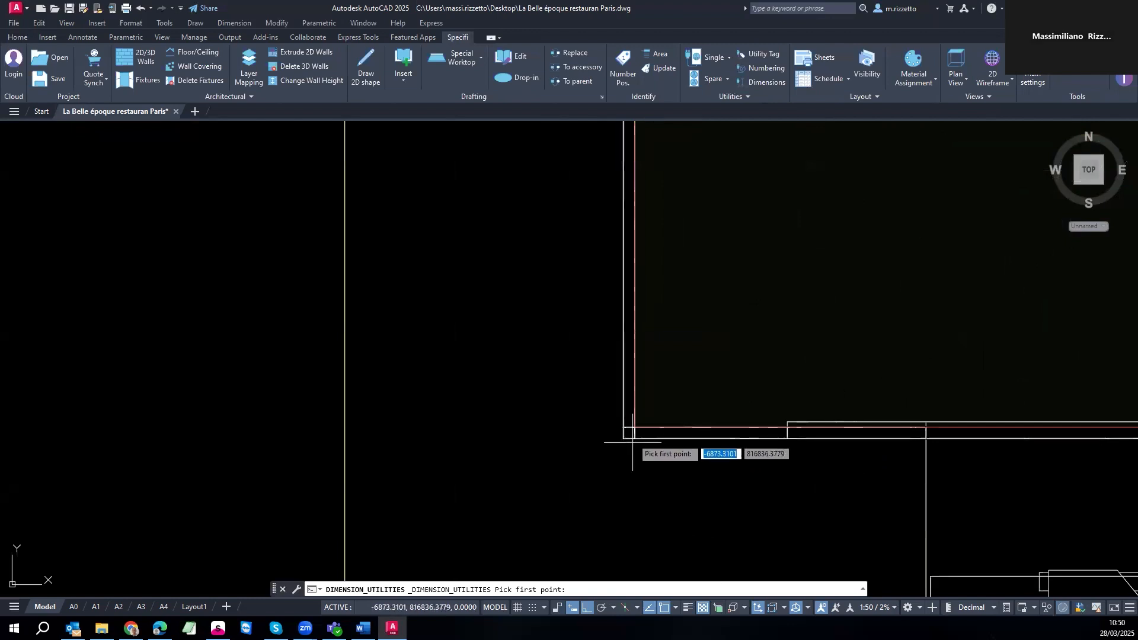
{"action": "left_click", "coordinate": [630, 428]}
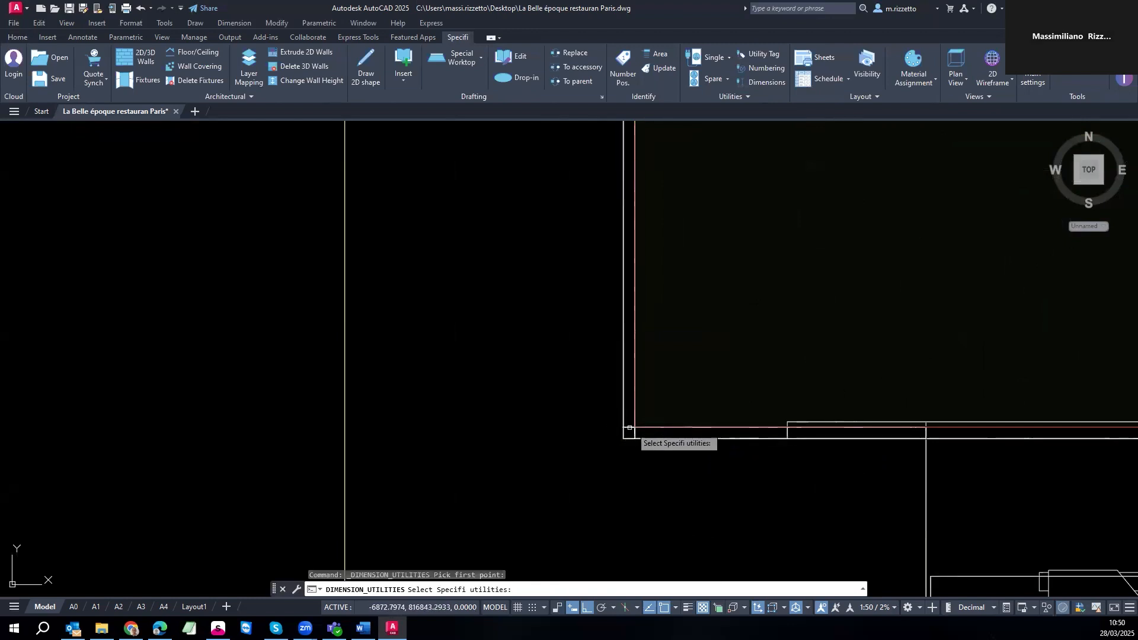
- Select the utilities along the left wall from PR-07 to PR-01 and, with object snap off, place the vertical dimension line just left of the cooking area
{"action": "scroll", "coordinate": [599, 462], "scroll_direction": "down", "scroll_amount": 5}
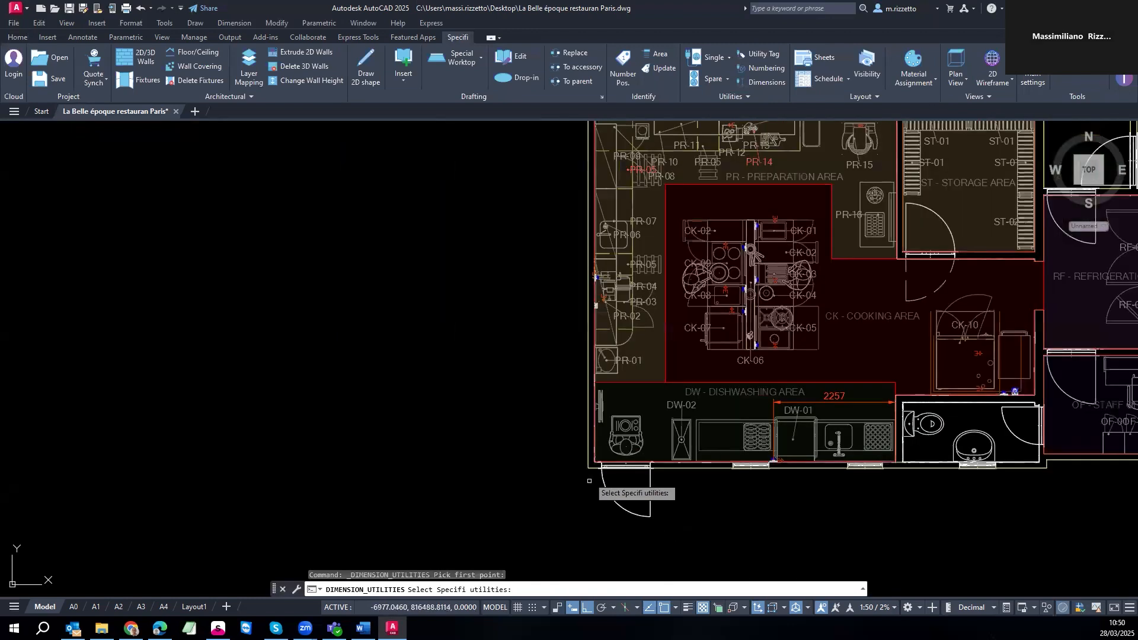
{"action": "left_click", "coordinate": [552, 184]}
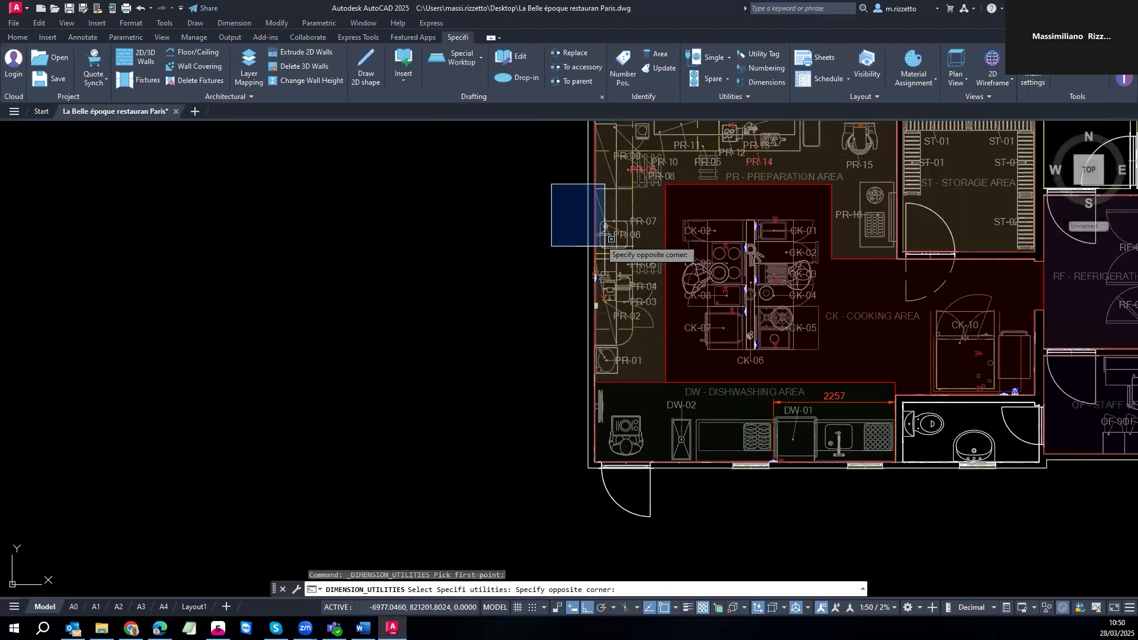
{"action": "left_click", "coordinate": [674, 389]}
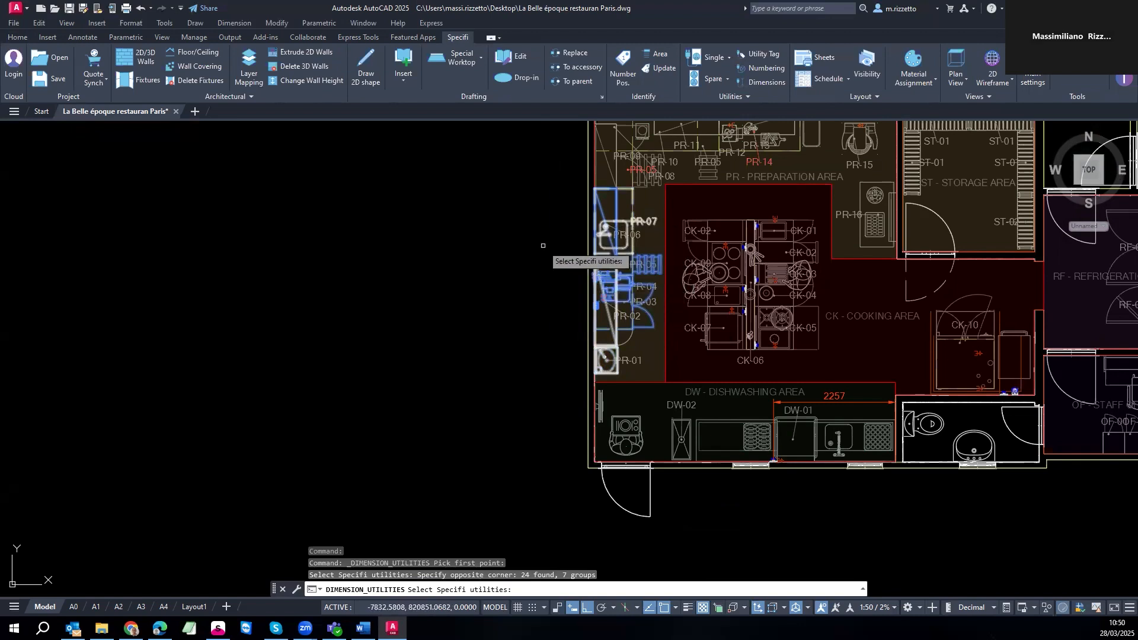
{"action": "key", "text": "Return"}
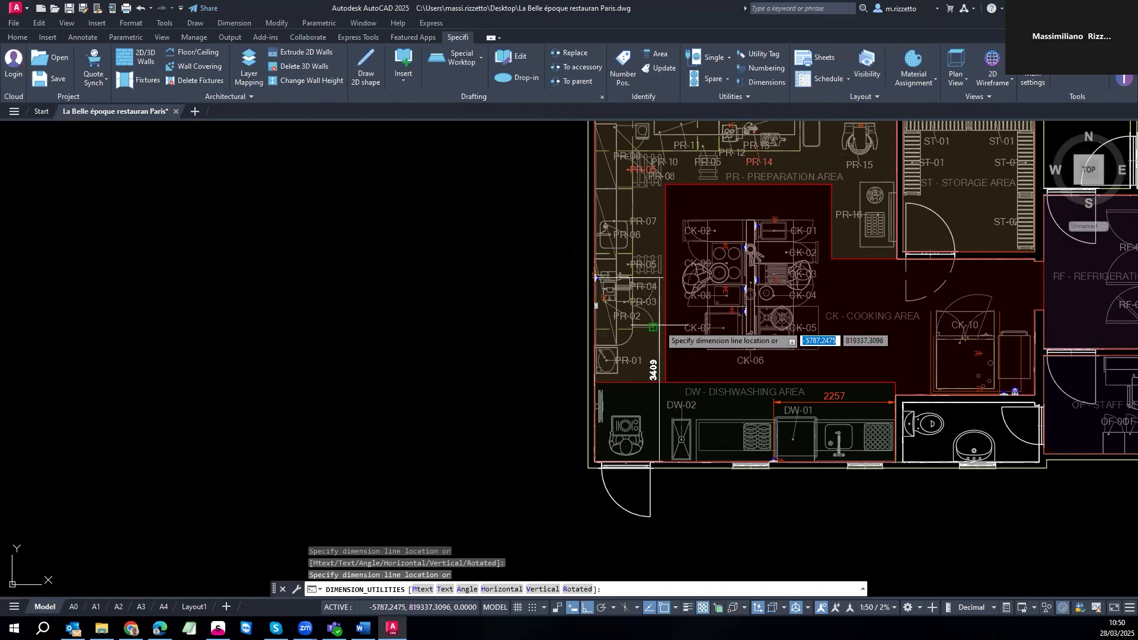
{"action": "scroll", "coordinate": [661, 337], "scroll_direction": "up", "scroll_amount": 4}
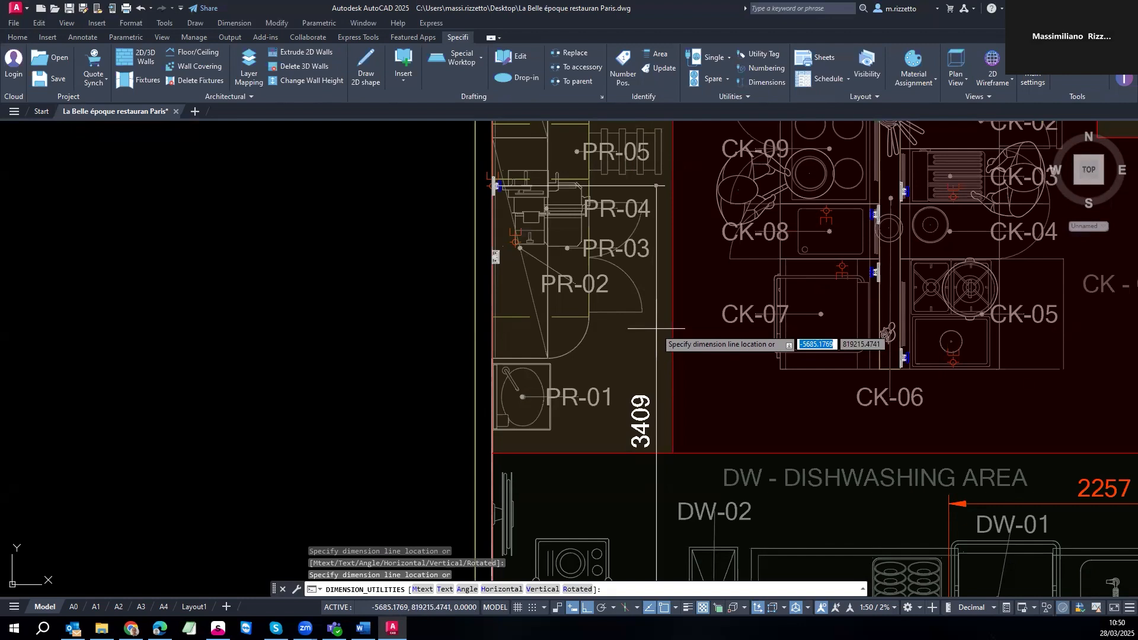
{"action": "key", "text": "F3"}
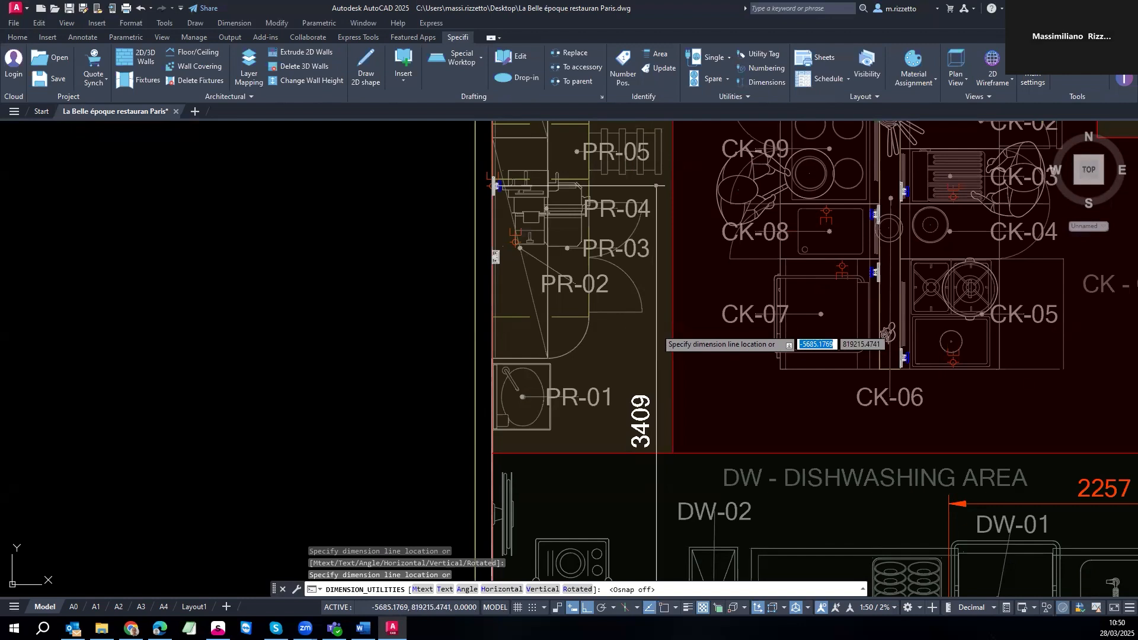
{"action": "left_click", "coordinate": [658, 327]}
{"action": "scroll", "coordinate": [657, 327], "scroll_direction": "down", "scroll_amount": 3}
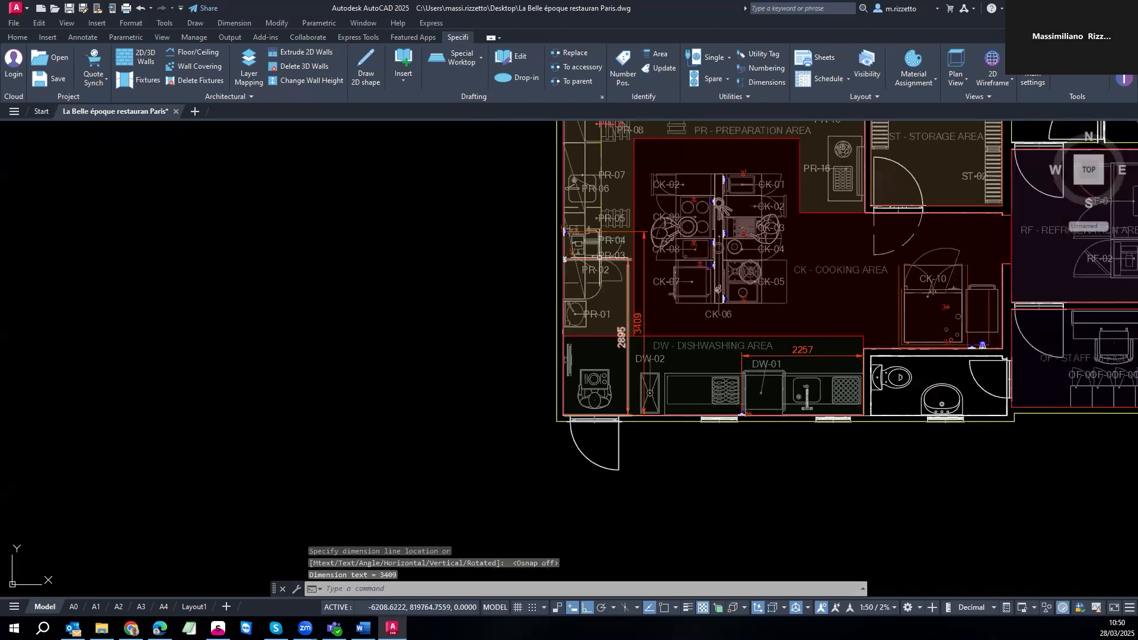
{"action": "middle_click_drag", "start_coordinate": [609, 356], "coordinate": [580, 389]}
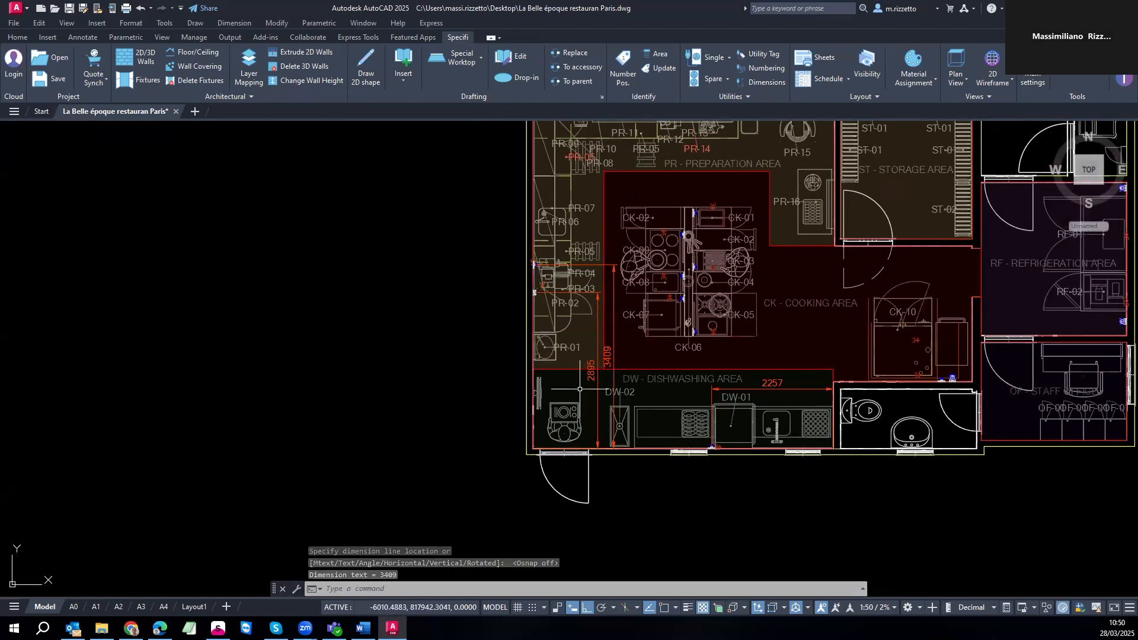
{"action": "middle_click_drag", "start_coordinate": [606, 291], "coordinate": [534, 335]}
{"action": "left_click", "coordinate": [363, 628]}
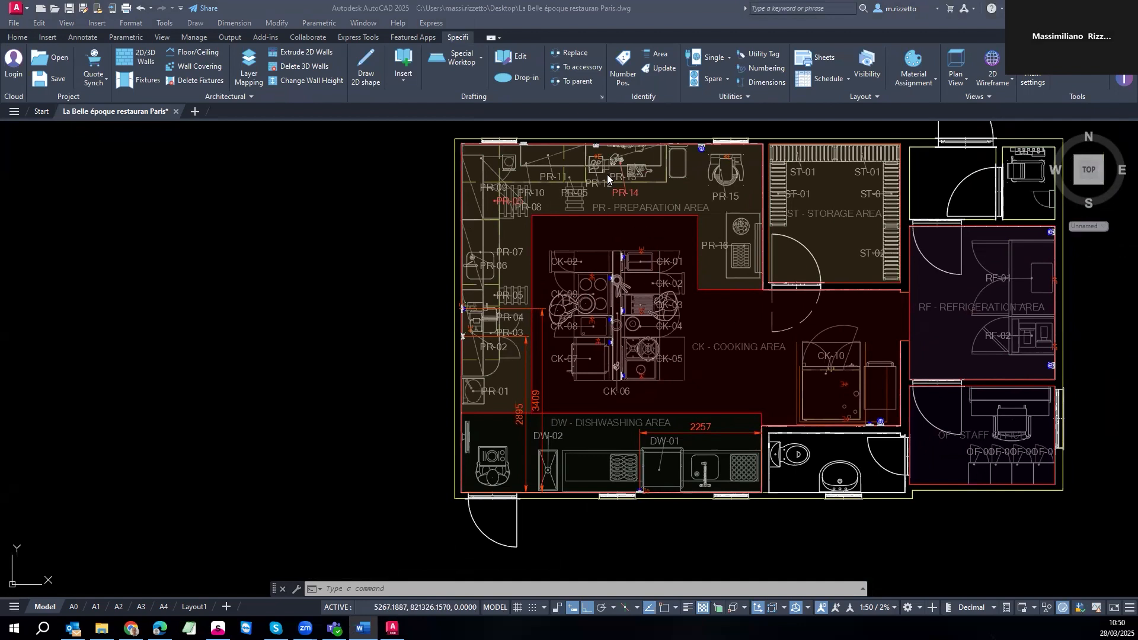
- Start a Baseline manual dimension for Electrical Utilities in the SP Model 1-1 style for the preparation area's upper wall
{"action": "scroll", "coordinate": [525, 145], "scroll_direction": "up", "scroll_amount": 5}
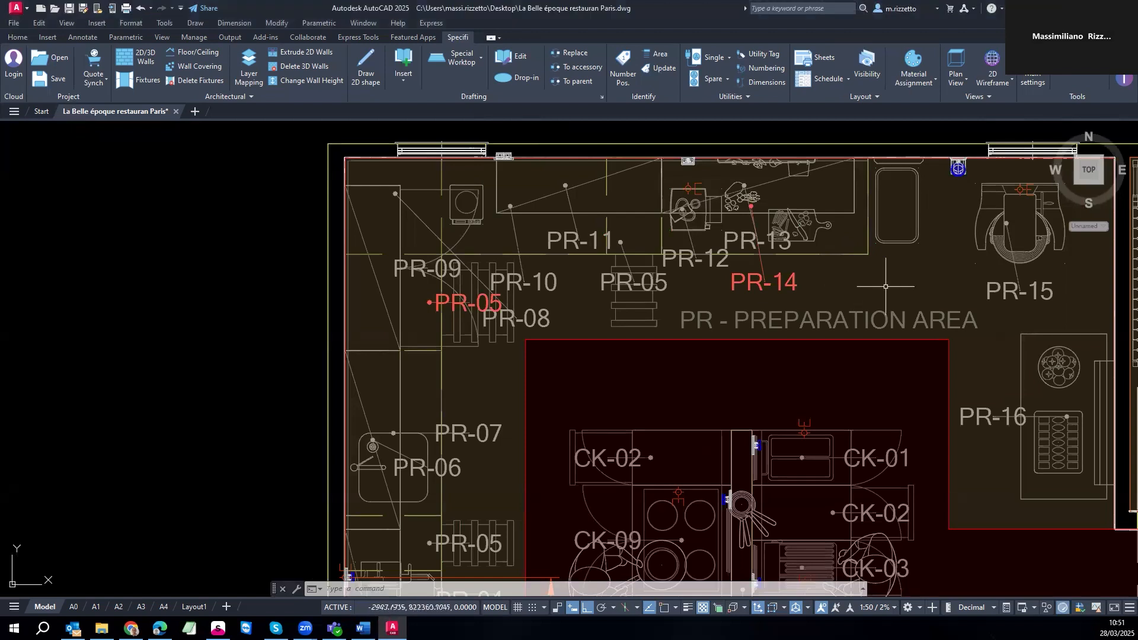
{"action": "middle_click_drag", "start_coordinate": [885, 286], "coordinate": [787, 314]}
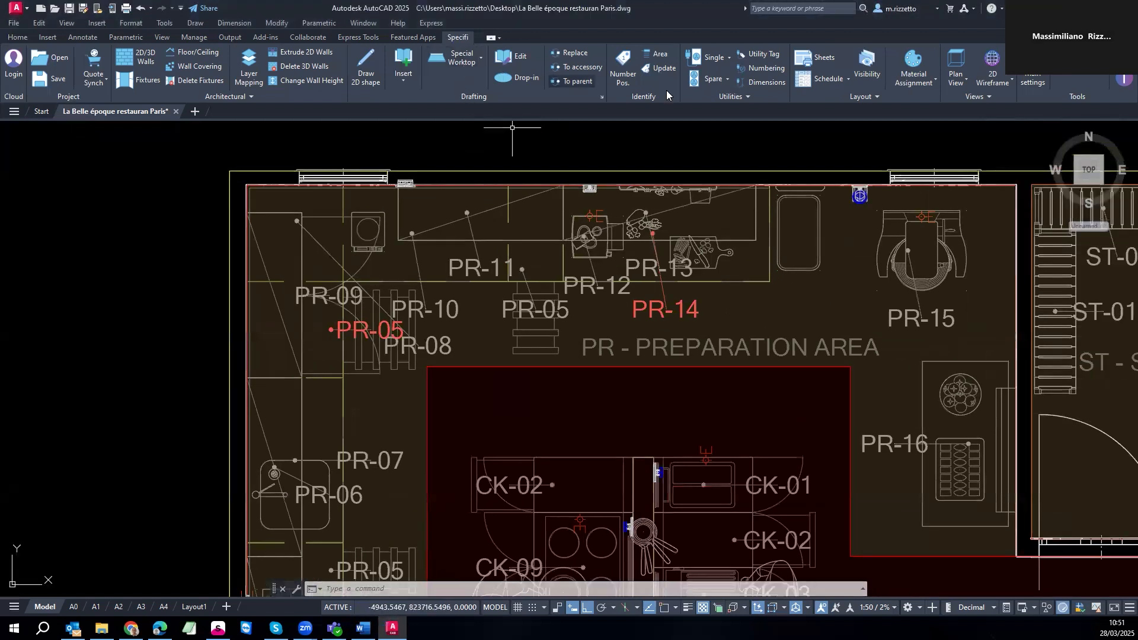
{"action": "left_click", "coordinate": [757, 83]}
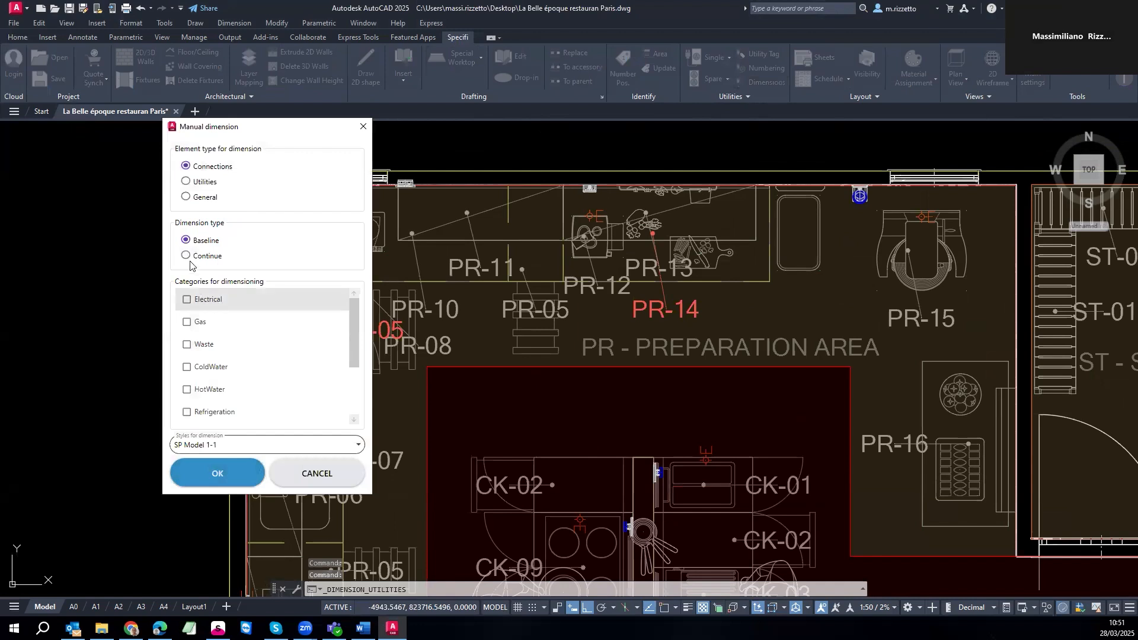
{"action": "left_click", "coordinate": [185, 183]}
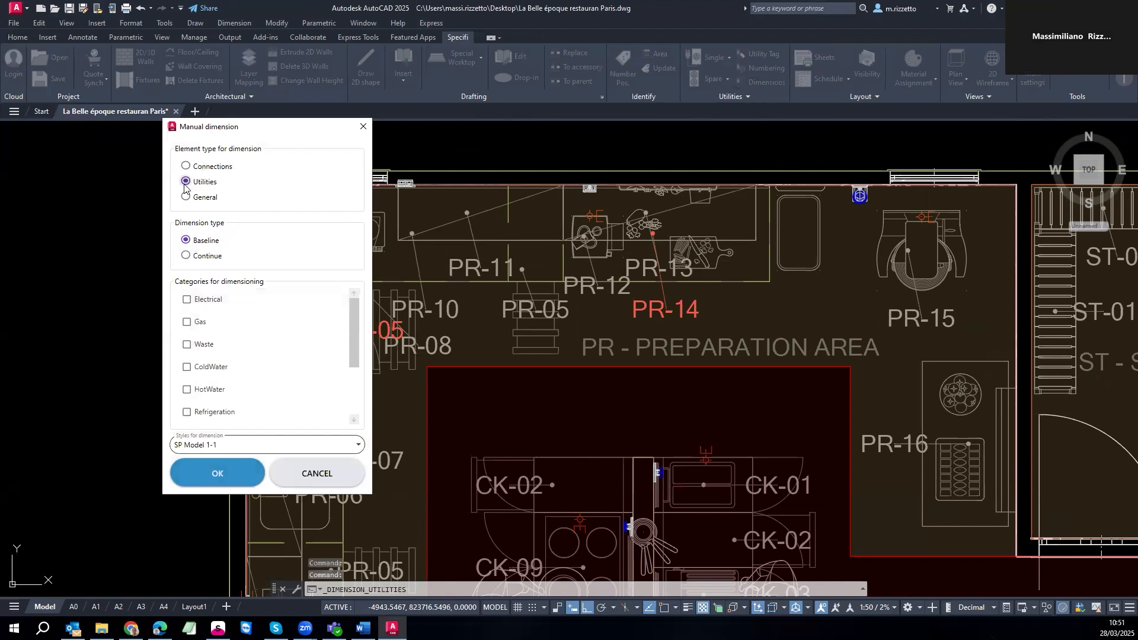
{"action": "left_click", "coordinate": [187, 299]}
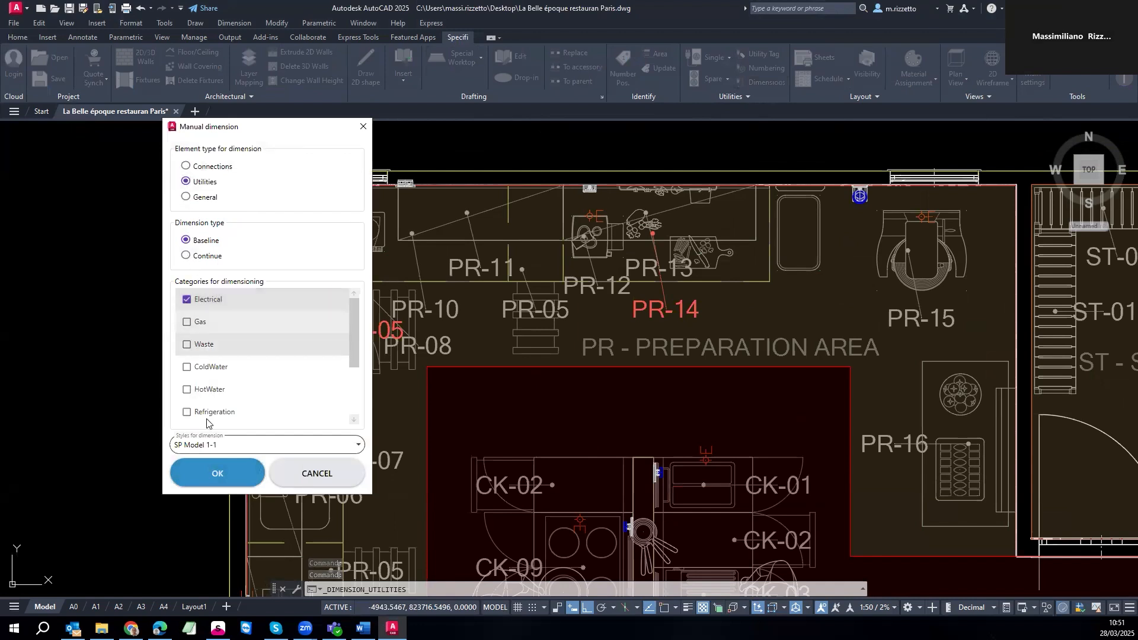
{"action": "left_click", "coordinate": [206, 473]}
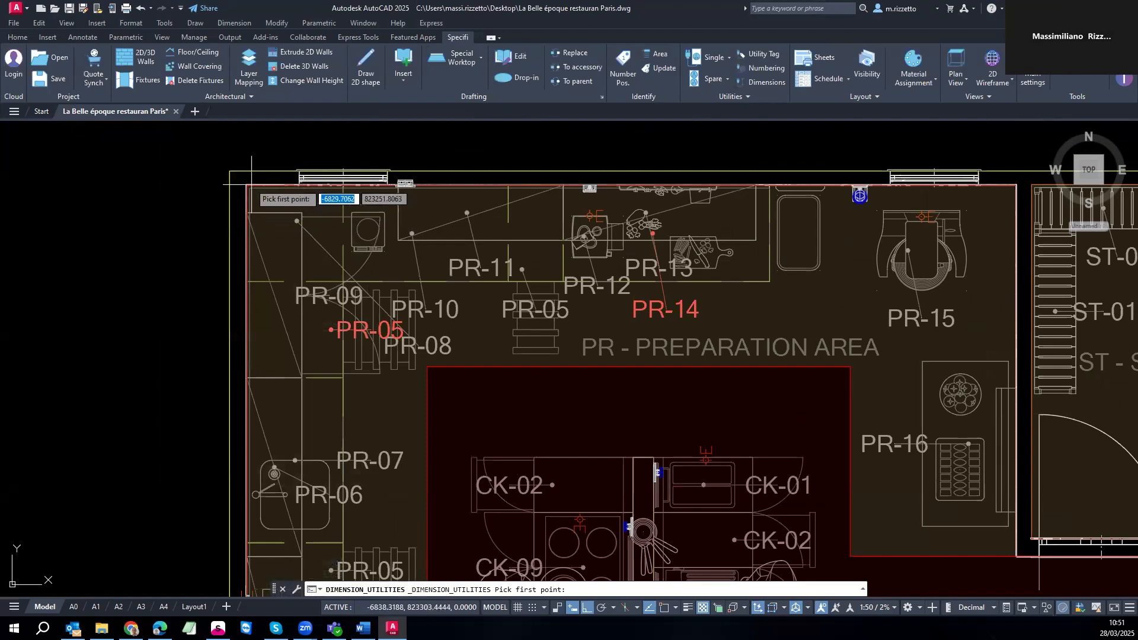
- Turn on object snap and pick the preparation area's upper-left inner wall corner as the first point
{"action": "scroll", "coordinate": [254, 200], "scroll_direction": "up", "scroll_amount": 6}
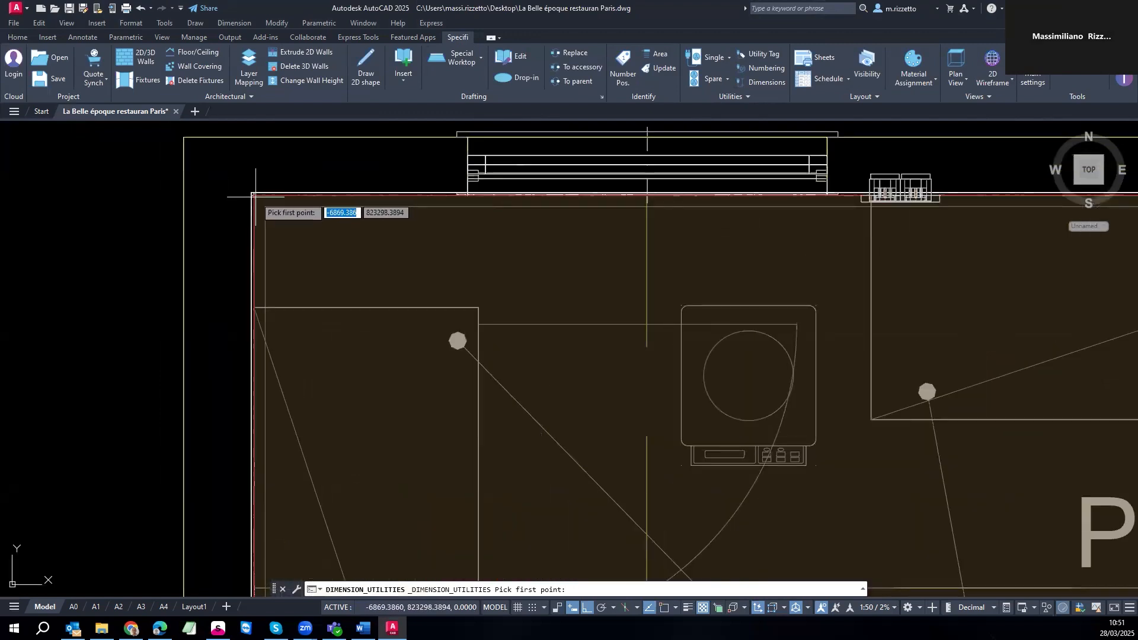
{"action": "key", "text": "F3"}
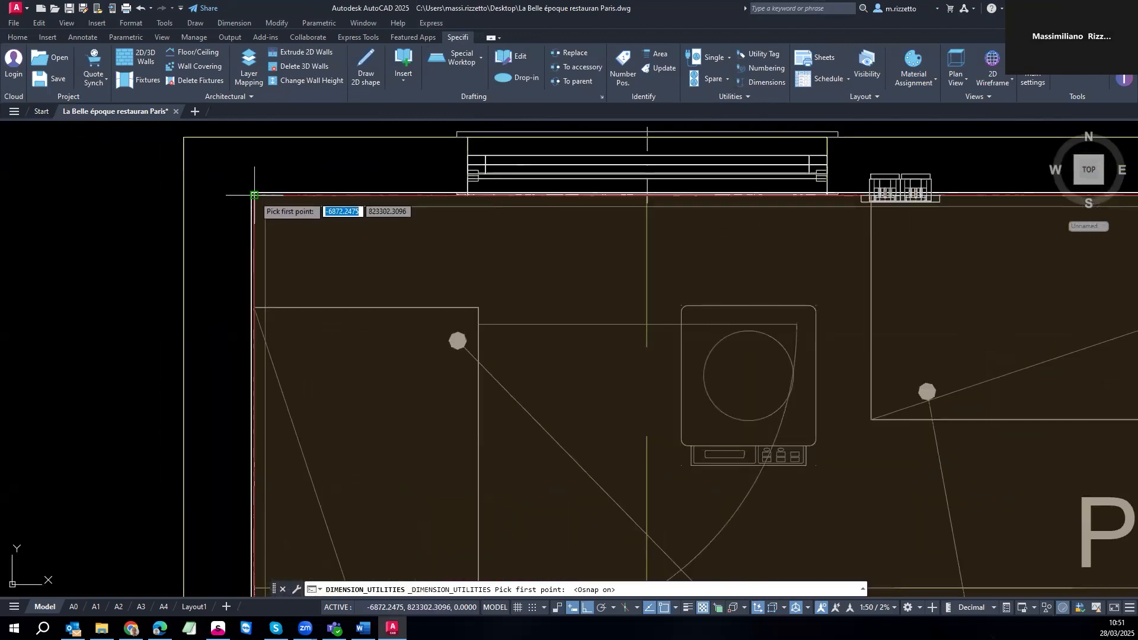
{"action": "left_click", "coordinate": [255, 194]}
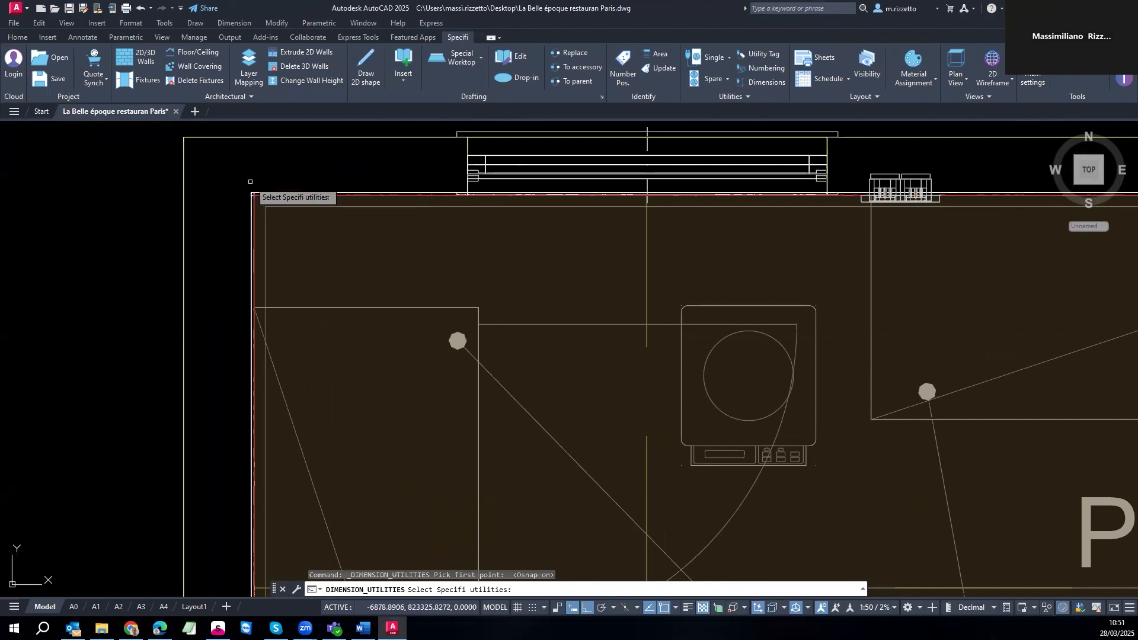
- Select the utilities along the preparation area's upper wall through PR-15 and place the horizontal dimension line level with the PR-11 label
{"action": "scroll", "coordinate": [254, 180], "scroll_direction": "down", "scroll_amount": 2}
{"action": "left_click", "coordinate": [209, 134]}
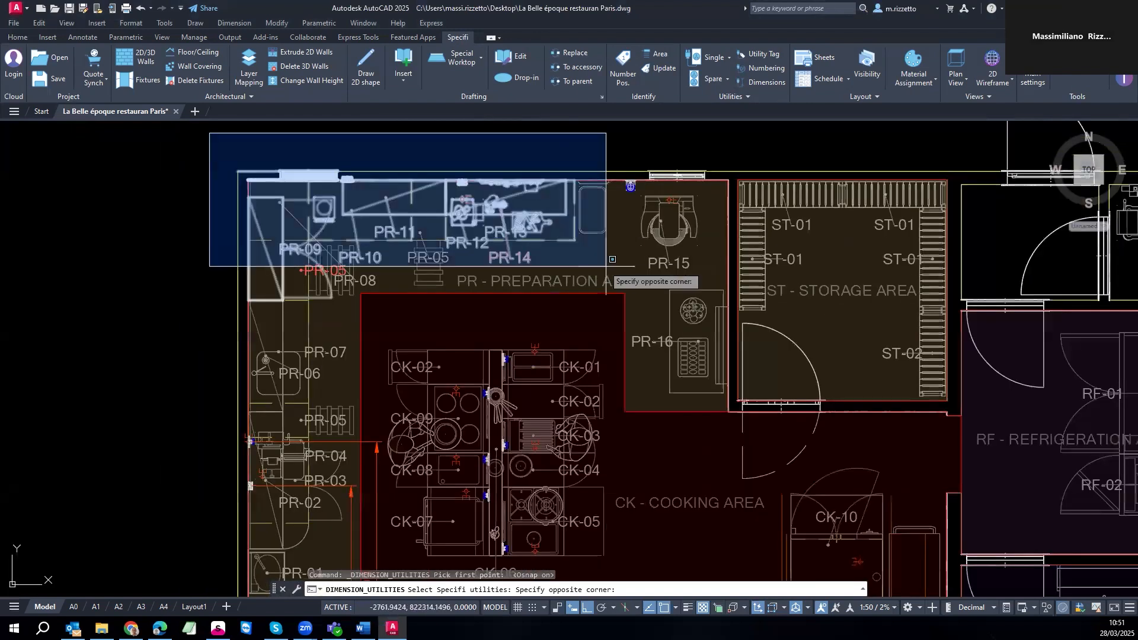
{"action": "left_click", "coordinate": [714, 296]}
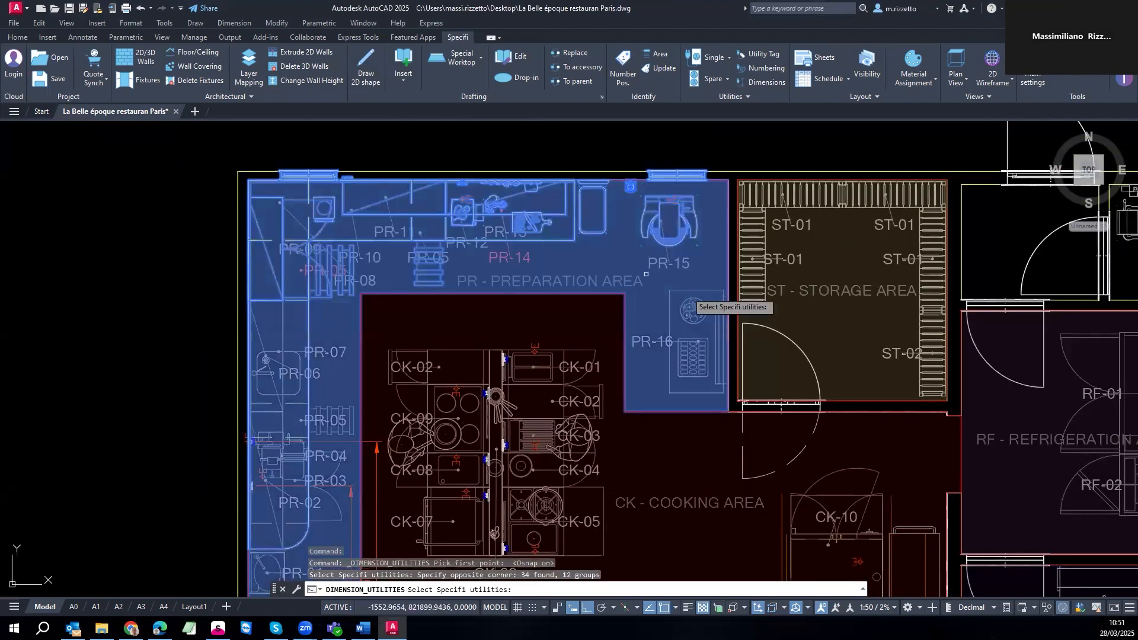
{"action": "middle_click_drag", "start_coordinate": [431, 232], "coordinate": [545, 287]}
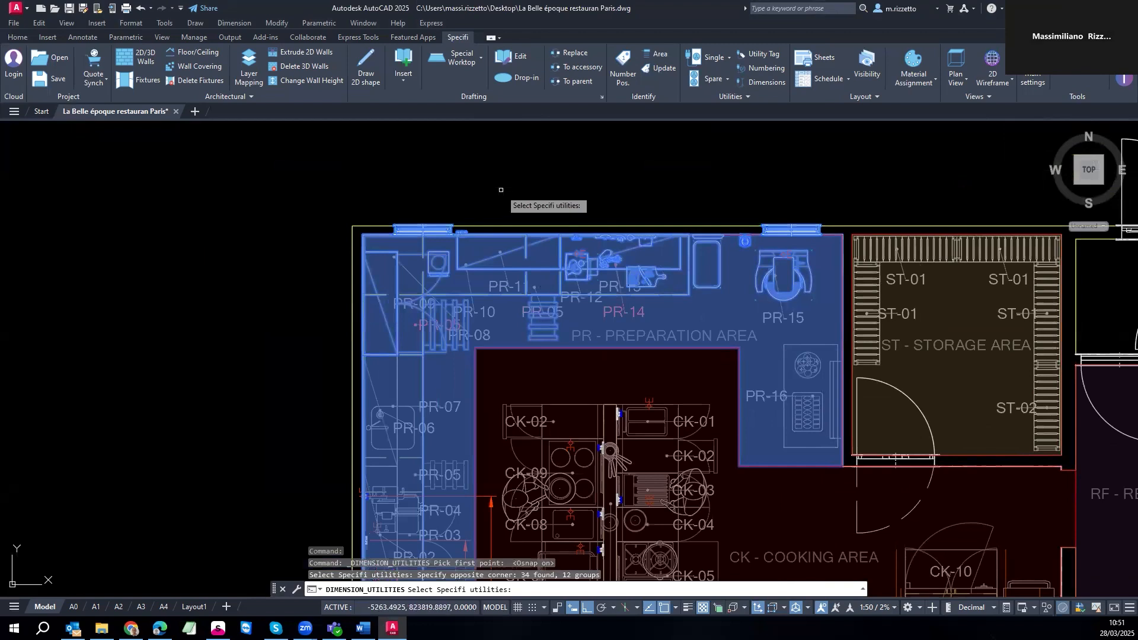
{"action": "key", "text": "Return"}
{"action": "scroll", "coordinate": [495, 294], "scroll_direction": "up", "scroll_amount": 4}
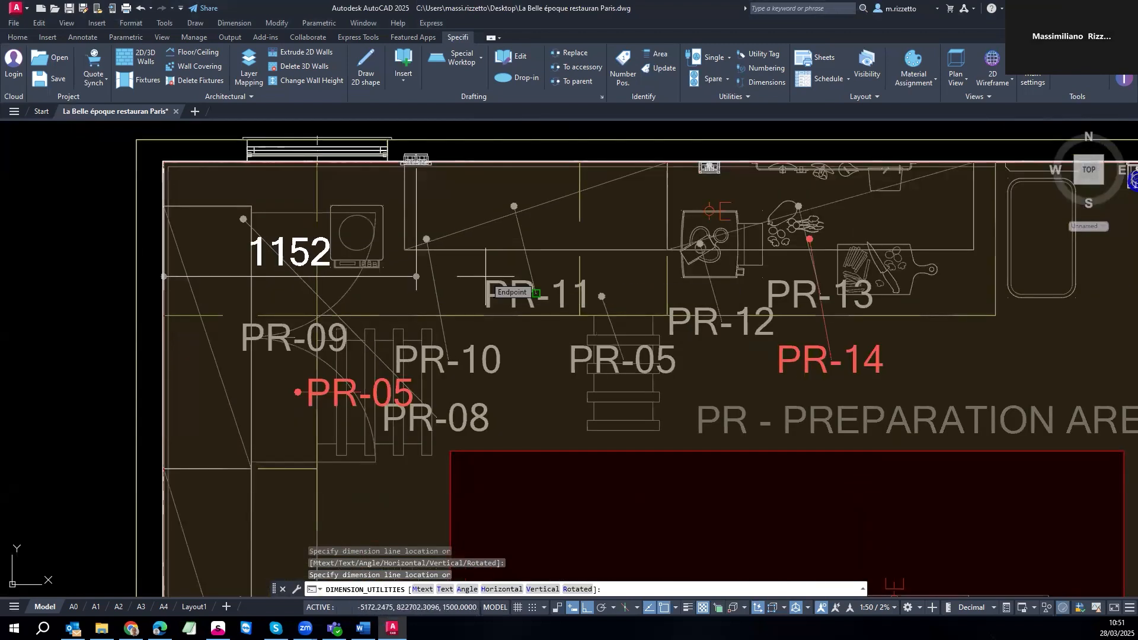
{"action": "left_click", "coordinate": [537, 293]}
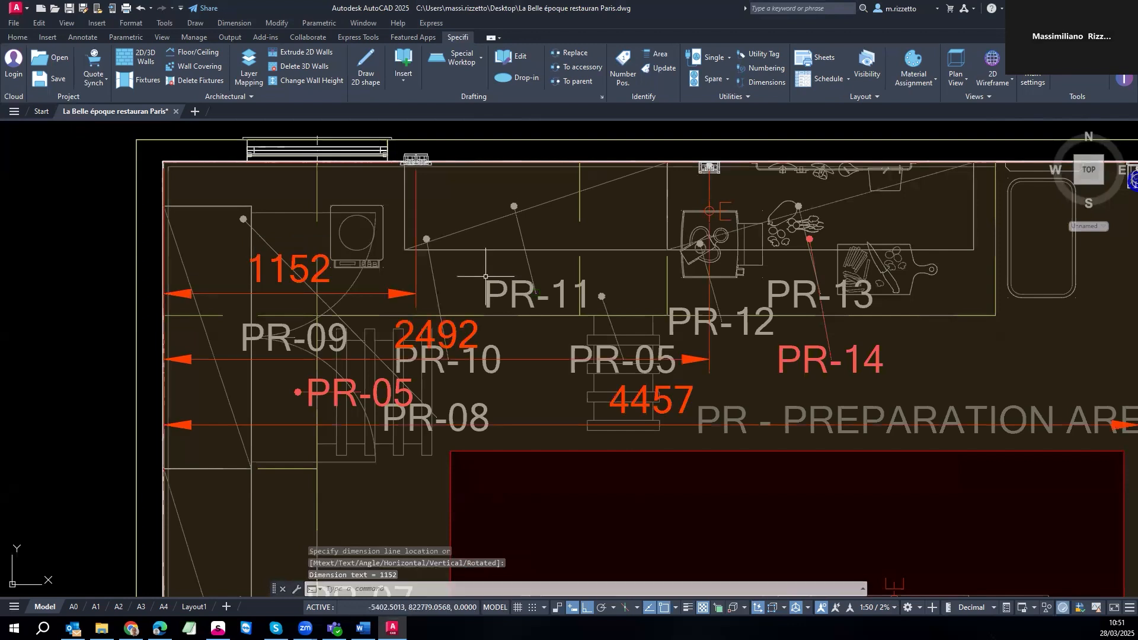
- Select the three horizontal electrical dimensions along the preparation area's upper wall to check how they are spaced
{"action": "scroll", "coordinate": [606, 264], "scroll_direction": "down", "scroll_amount": 2}
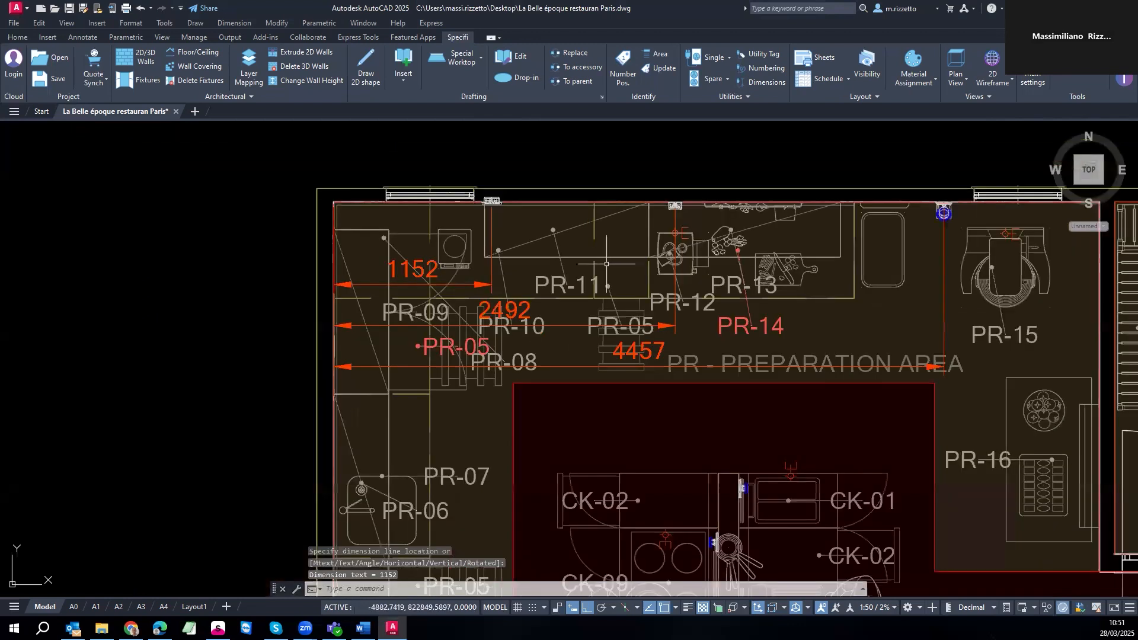
{"action": "left_click", "coordinate": [451, 284]}
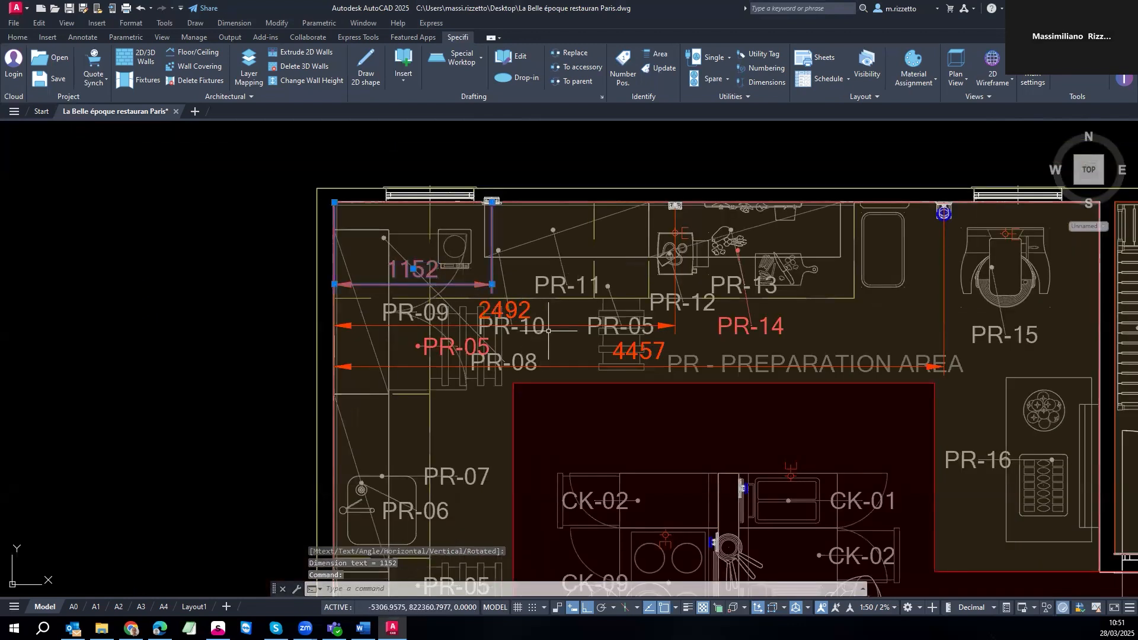
{"action": "left_click", "coordinate": [578, 326]}
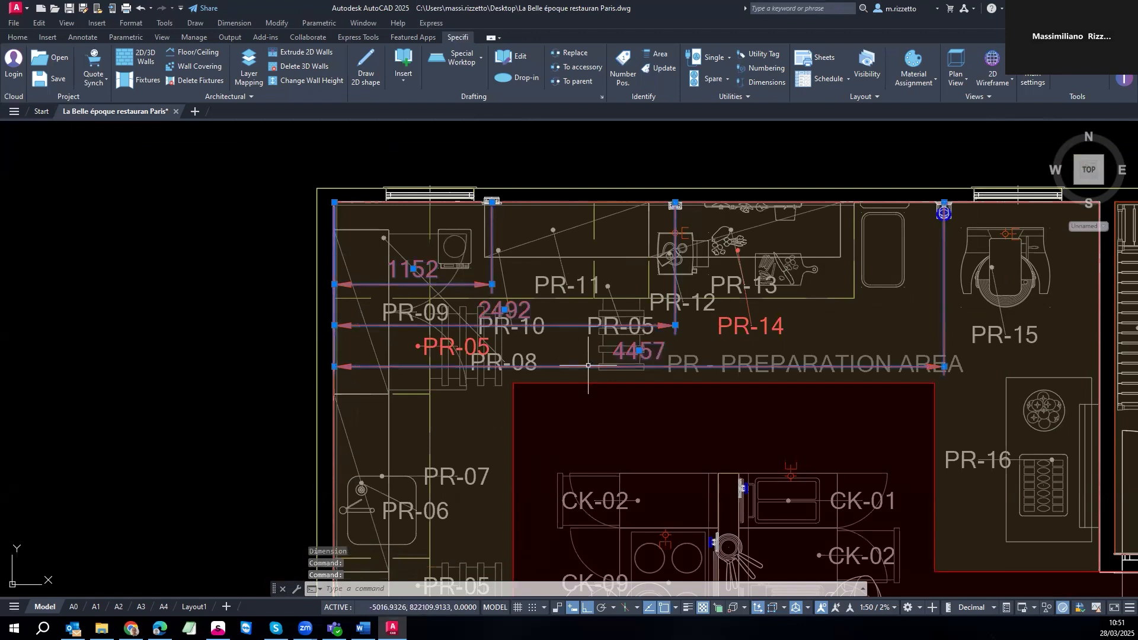
{"action": "left_click", "coordinate": [593, 364]}
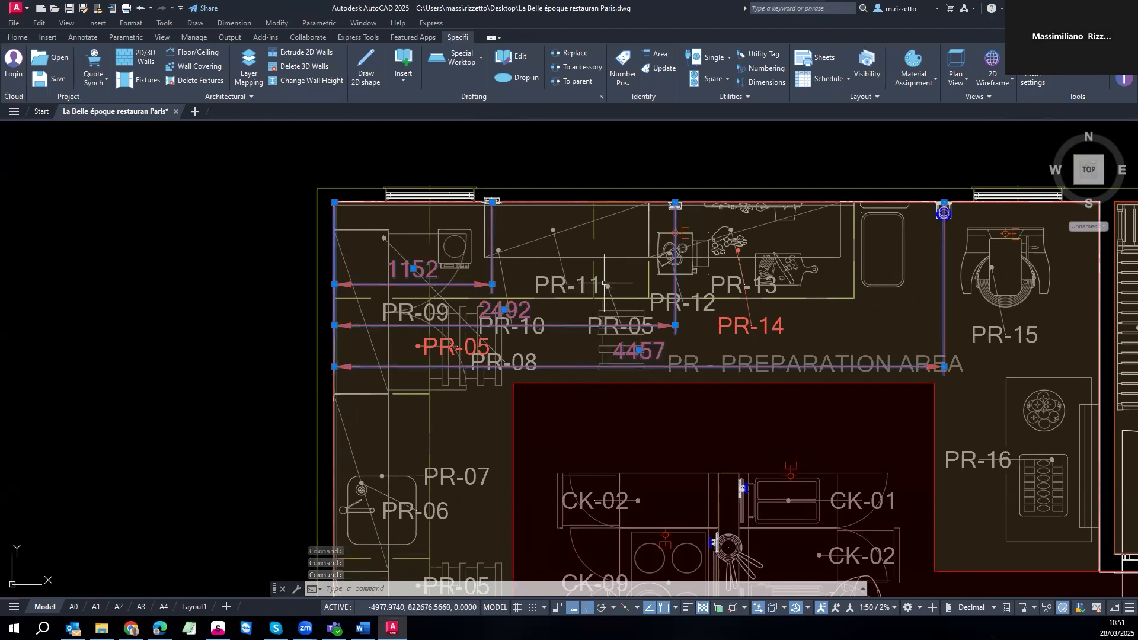
{"action": "mouse_move", "coordinate": [604, 283]}
{"action": "middle_mouse_down"}
{"action": "mouse_move", "coordinate": [486, 256]}
{"action": "mouse_move", "coordinate": [501, 253]}
{"action": "middle_mouse_up"}
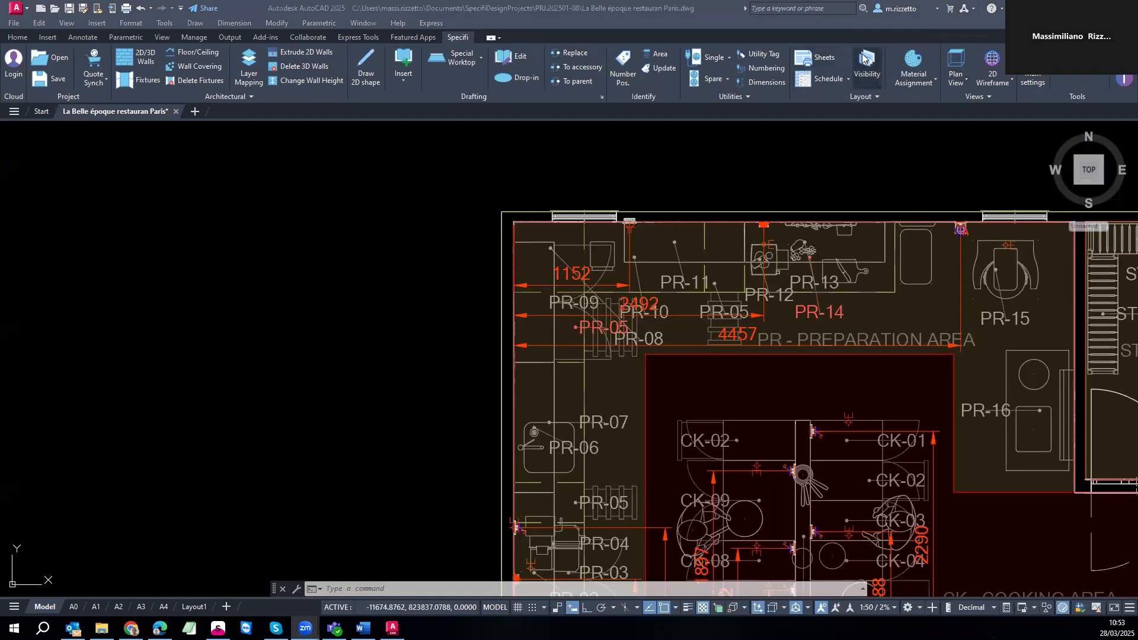
- In the Visibility settings, hide Electrical connections and 3D utilities, show the Electrical utility labels, and leave 2D utilities and utility dimensions on
{"action": "left_click", "coordinate": [868, 61]}
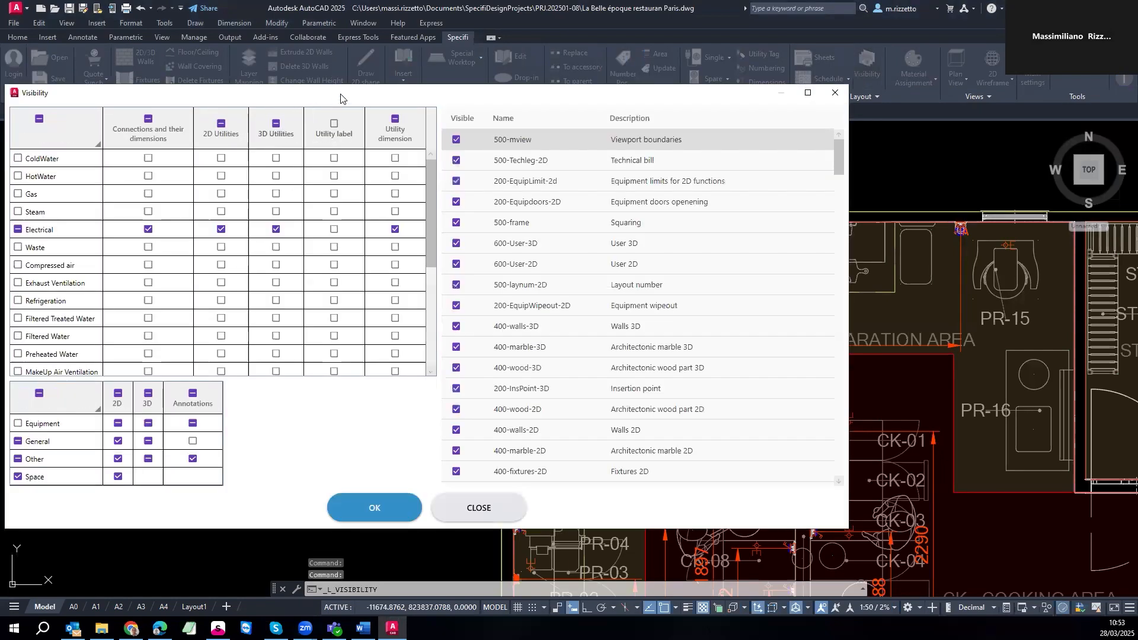
{"action": "left_click_drag", "start_coordinate": [341, 98], "coordinate": [475, 89]}
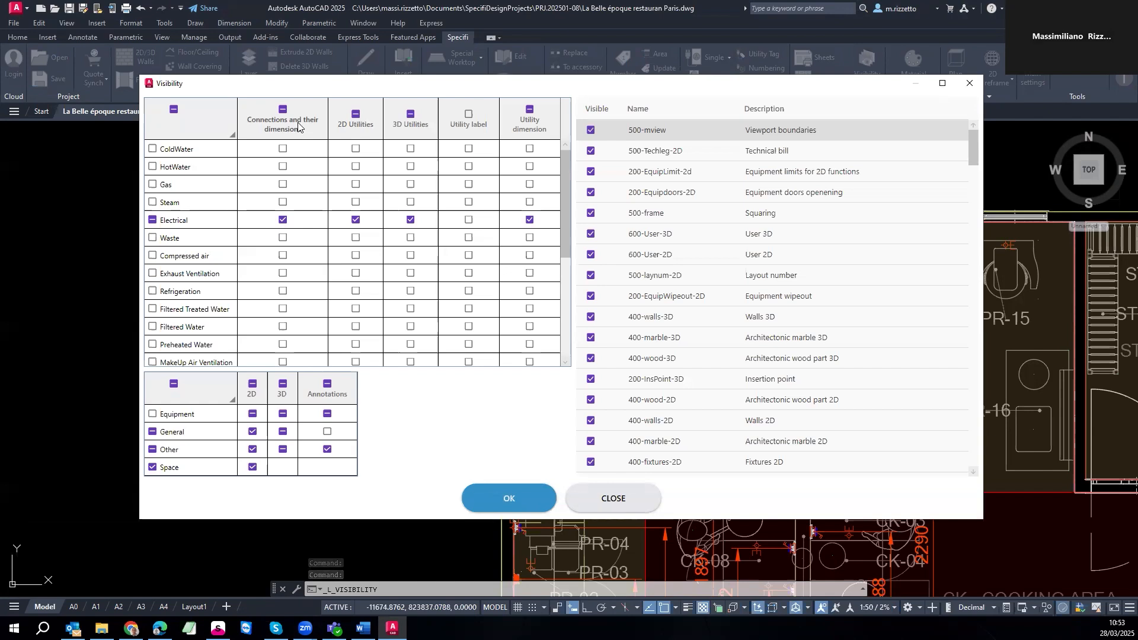
{"action": "left_click", "coordinate": [282, 220]}
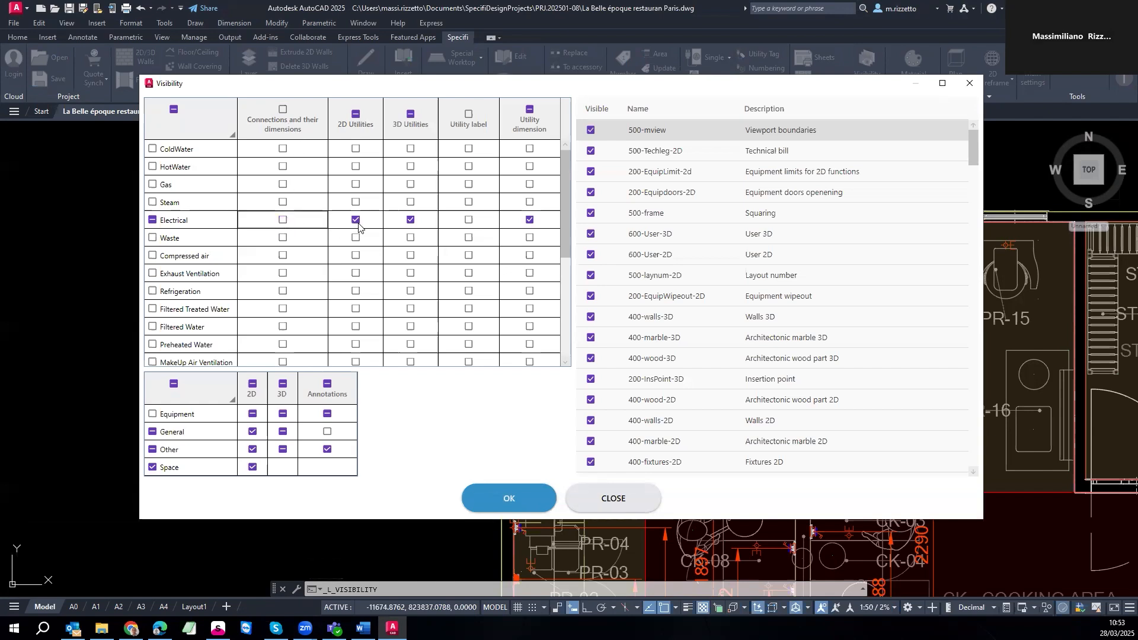
{"action": "left_click", "coordinate": [357, 220]}
{"action": "left_click", "coordinate": [356, 221]}
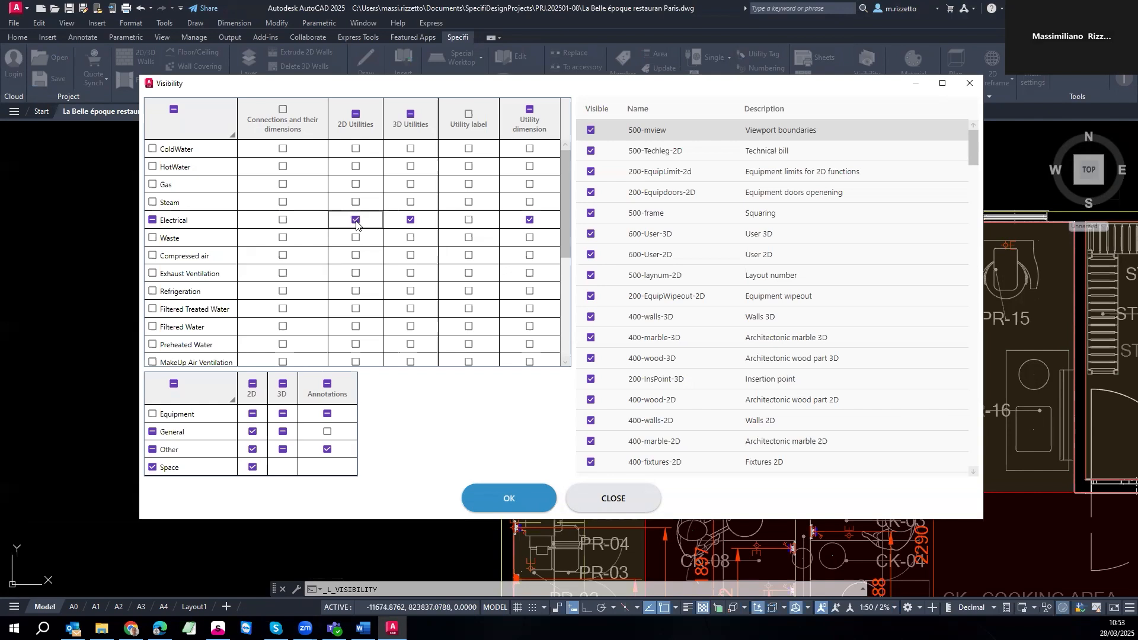
{"action": "left_click", "coordinate": [410, 221]}
{"action": "left_click", "coordinate": [469, 218]}
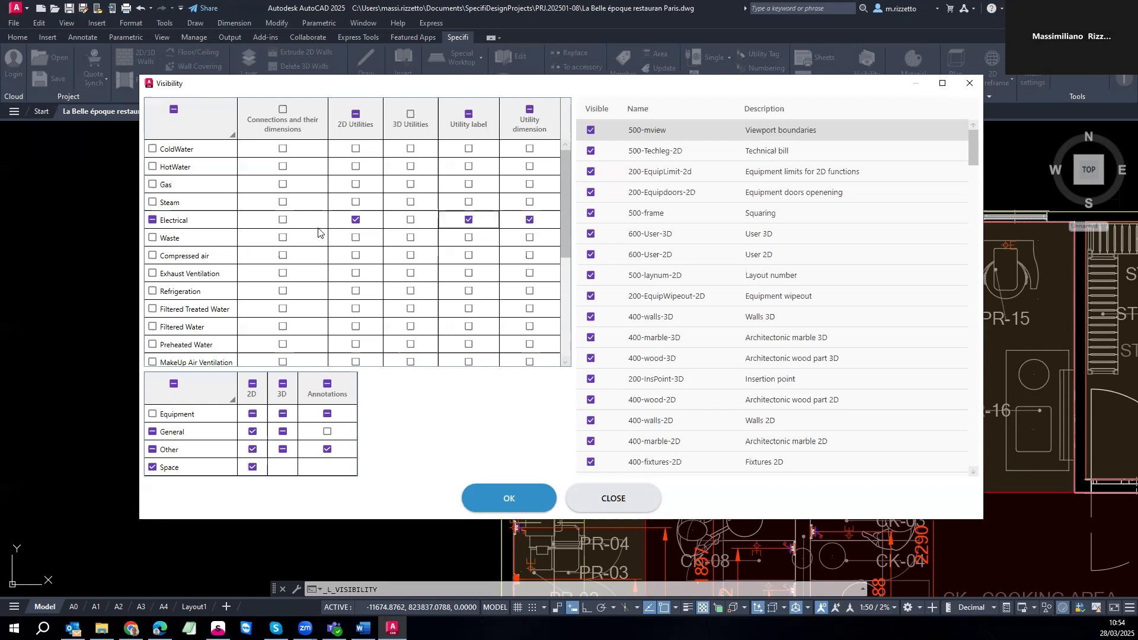
{"action": "left_click", "coordinate": [520, 495]}
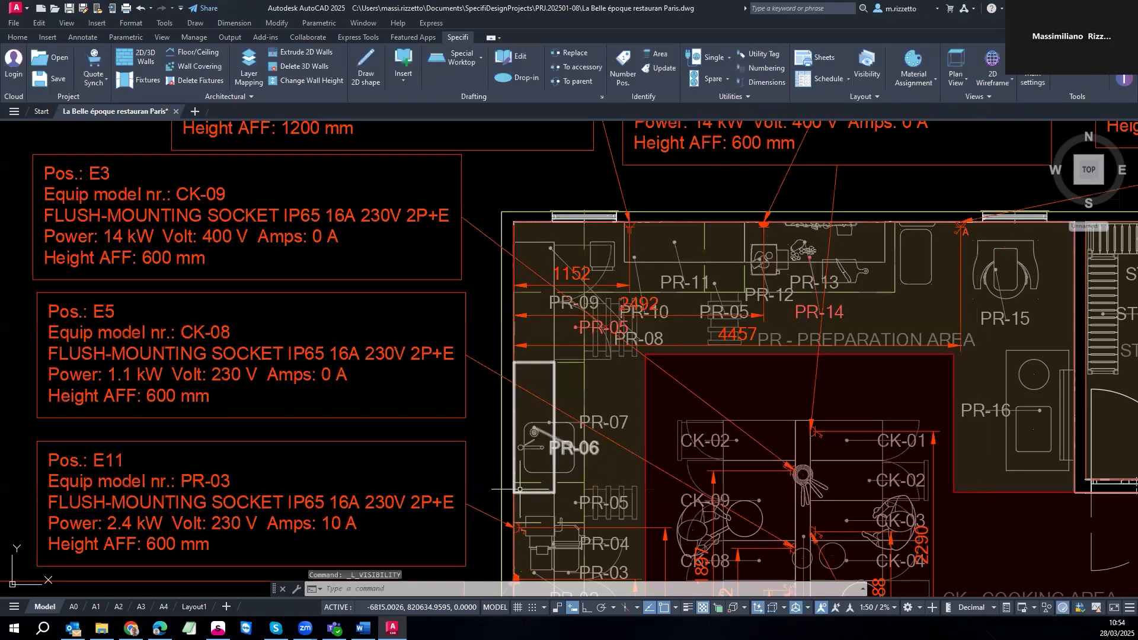
- Examine the electrical utility labels placed around the kitchen plan and their leaders to the sockets
{"action": "scroll", "coordinate": [578, 312], "scroll_direction": "down", "scroll_amount": 2}
{"action": "scroll", "coordinate": [665, 387], "scroll_direction": "down", "scroll_amount": 2}
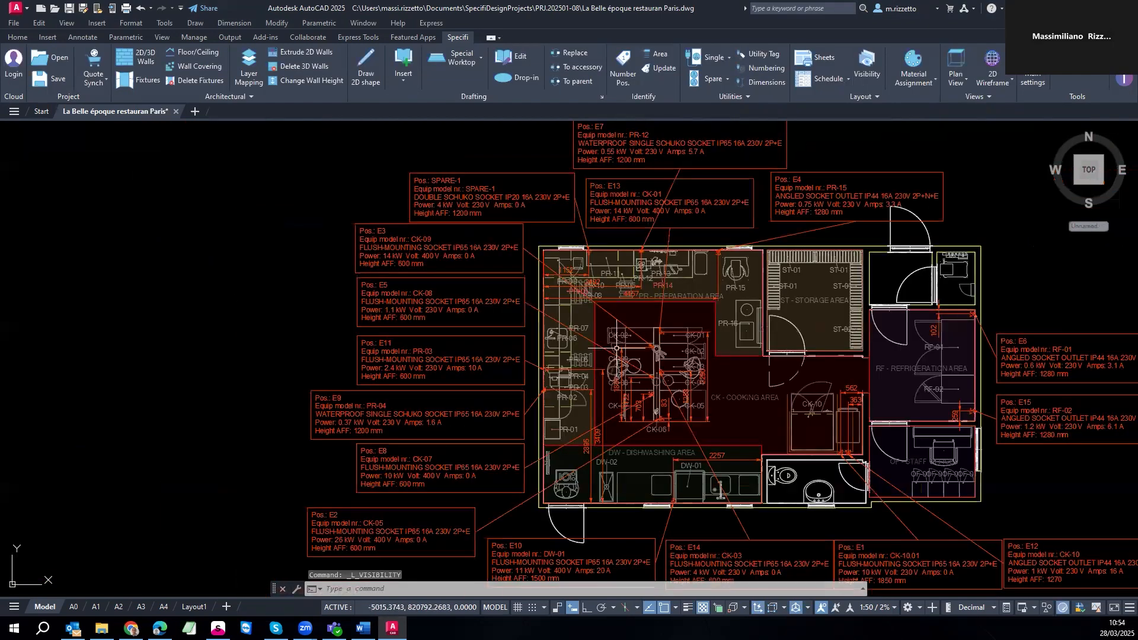
{"action": "middle_click_drag", "start_coordinate": [616, 348], "coordinate": [523, 341]}
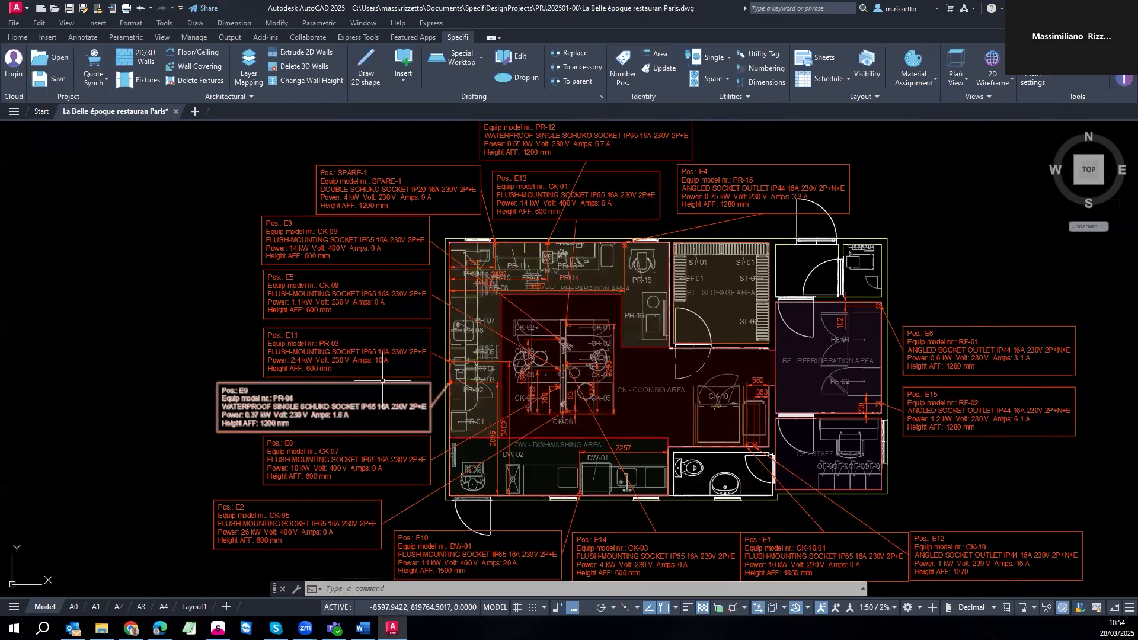
{"action": "scroll", "coordinate": [551, 335], "scroll_direction": "up", "scroll_amount": 2}
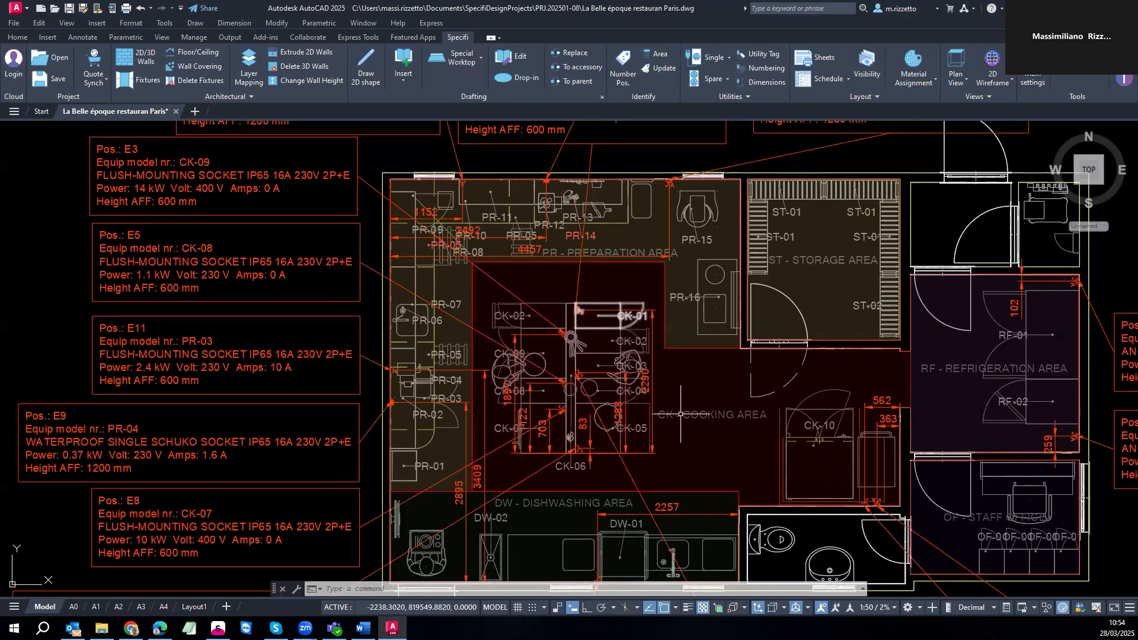
{"action": "scroll", "coordinate": [617, 365], "scroll_direction": "down", "scroll_amount": 2}
{"action": "scroll", "coordinate": [601, 342], "scroll_direction": "down", "scroll_amount": 2}
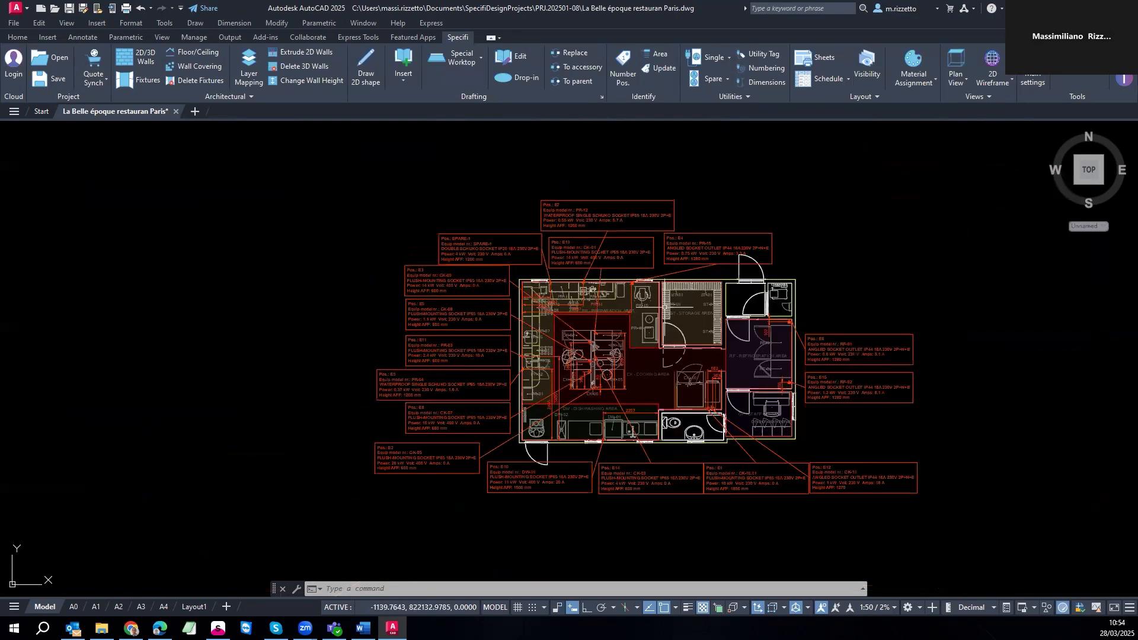
- In the Visibility settings, switch on all ColdWater and HotWater categories and switch Electrical off completely
{"action": "left_click", "coordinate": [867, 61]}
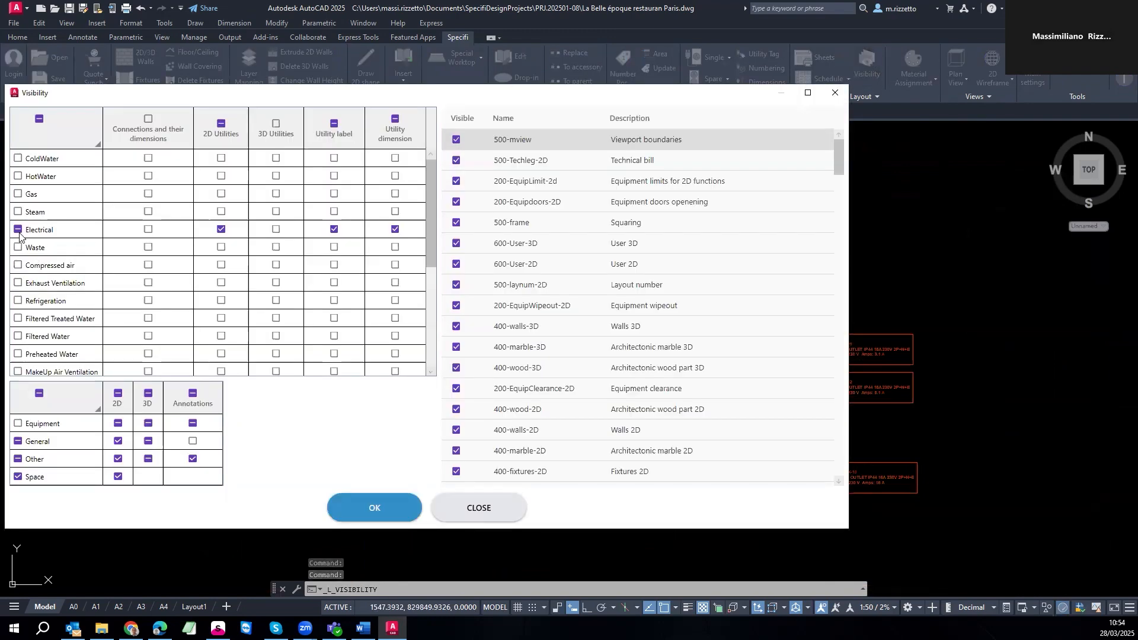
{"action": "left_click", "coordinate": [19, 159]}
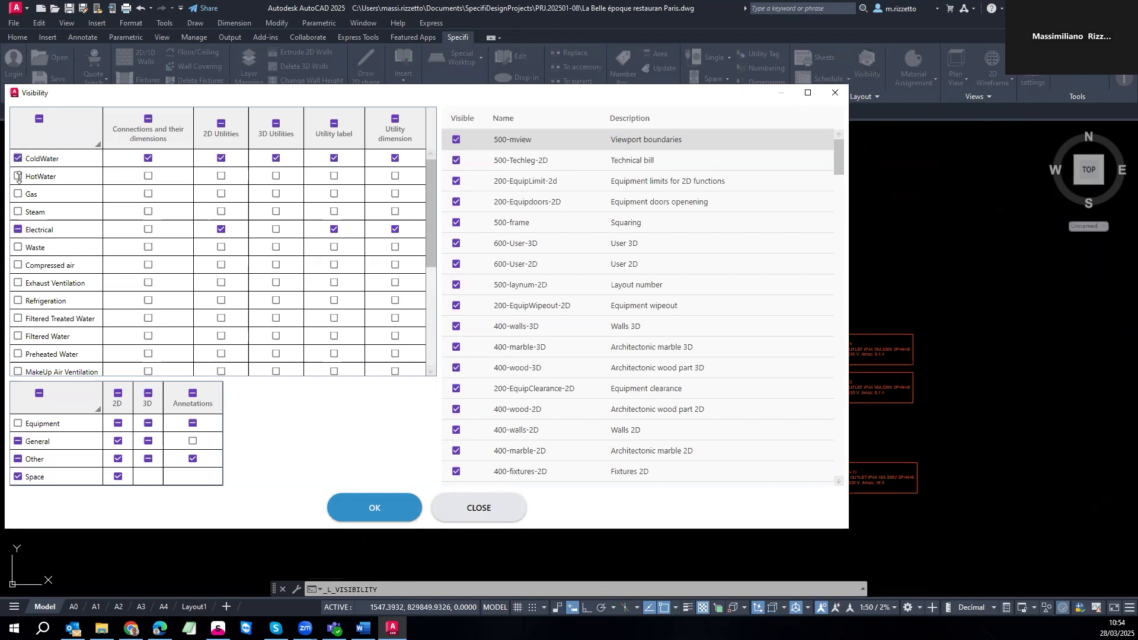
{"action": "left_click", "coordinate": [18, 176]}
{"action": "left_click", "coordinate": [17, 230]}
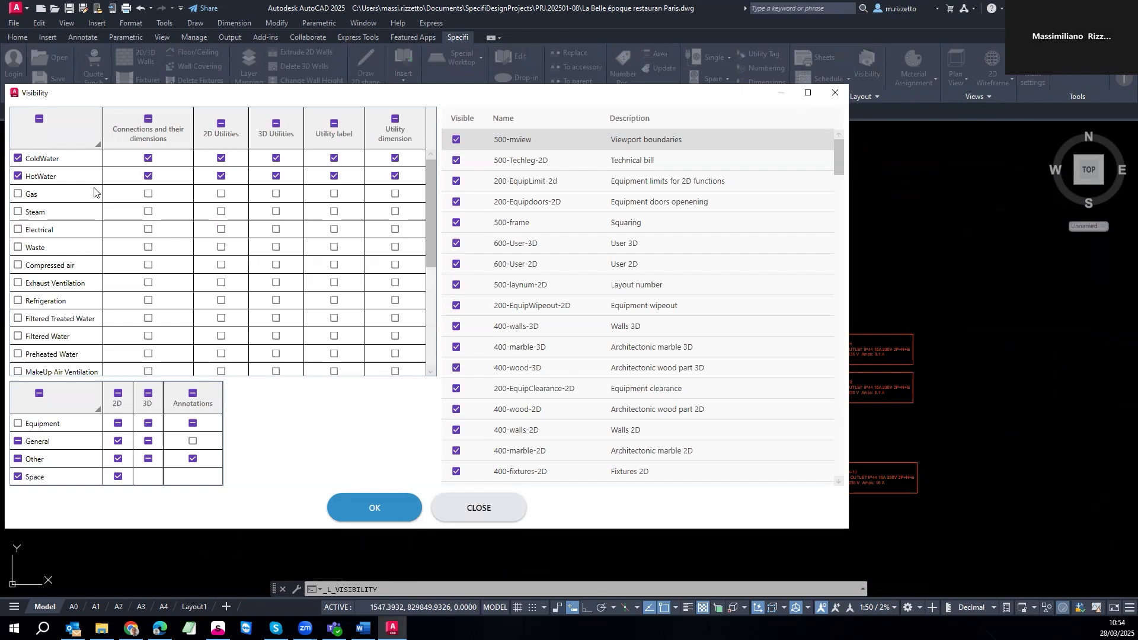
- Hide connections and 3D utilities for both ColdWater and HotWater, and apply the visibility settings to the plan
{"action": "left_click", "coordinate": [148, 158]}
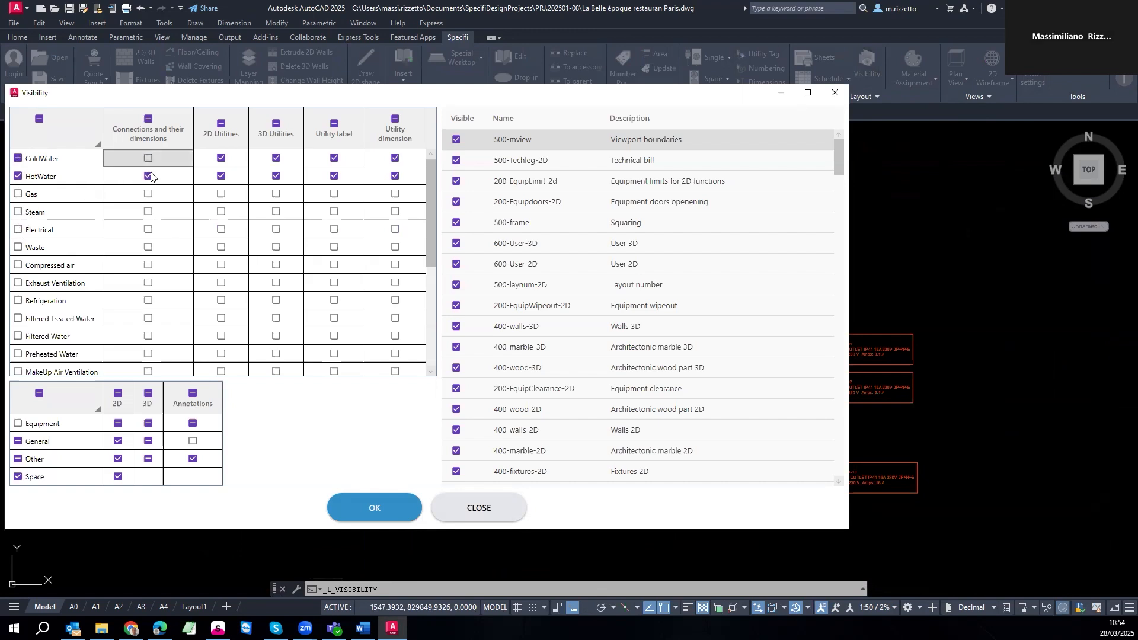
{"action": "left_click", "coordinate": [149, 177]}
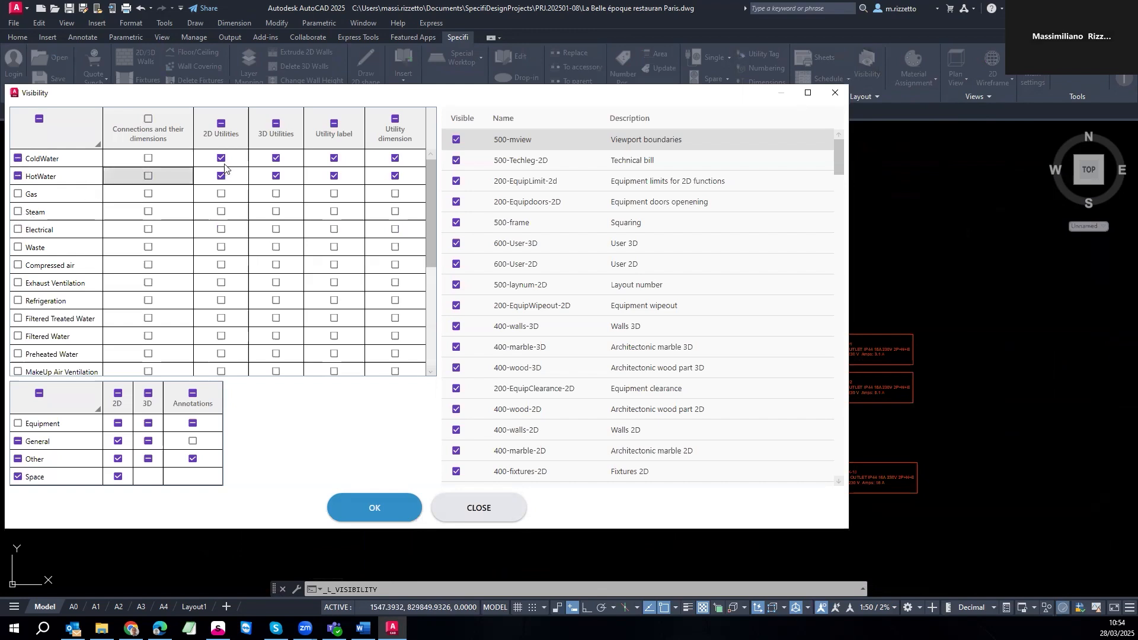
{"action": "left_click", "coordinate": [276, 159]}
{"action": "left_click", "coordinate": [276, 176]}
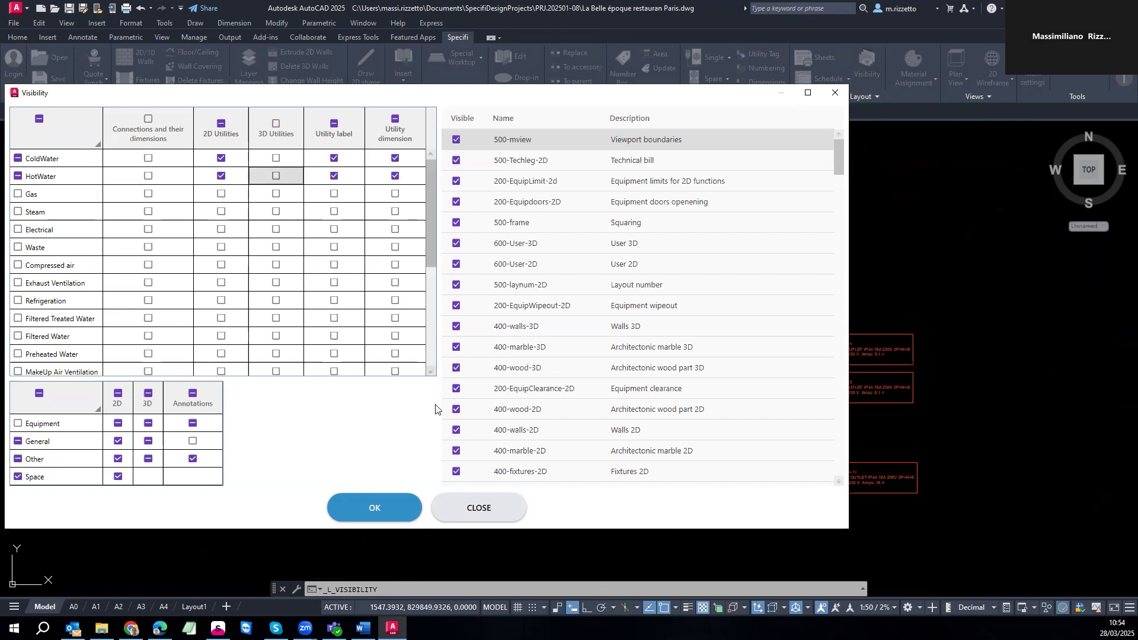
{"action": "left_click", "coordinate": [382, 509]}
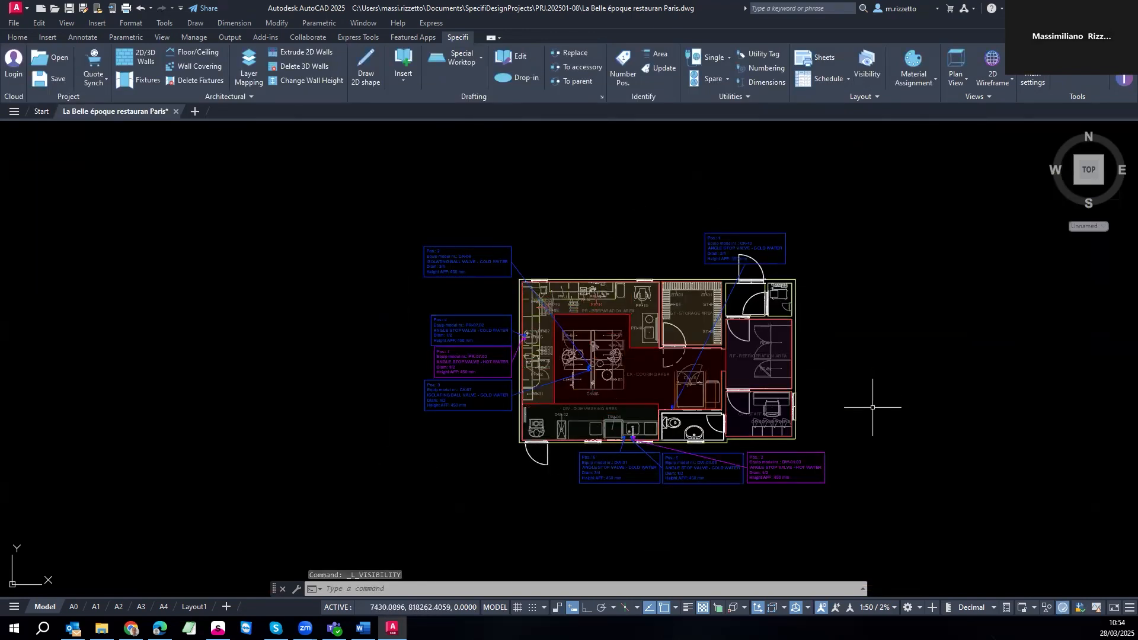
{"action": "scroll", "coordinate": [870, 437], "scroll_direction": "up", "scroll_amount": 2}
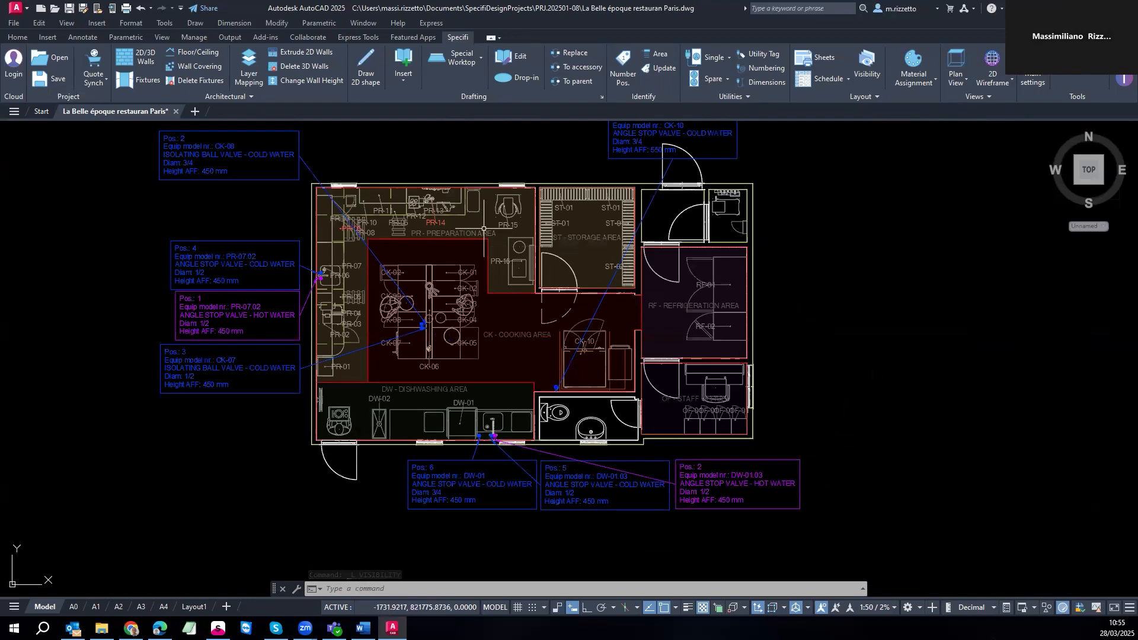